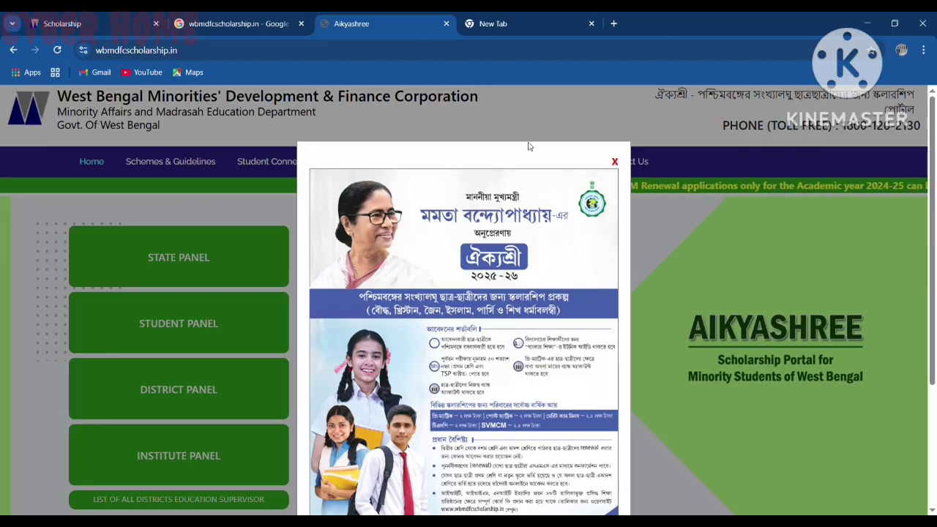
Search Google for wbmdfcscholarship.in, then return to the Aikyashree tab and close its poster popup
left_click(503, 15)
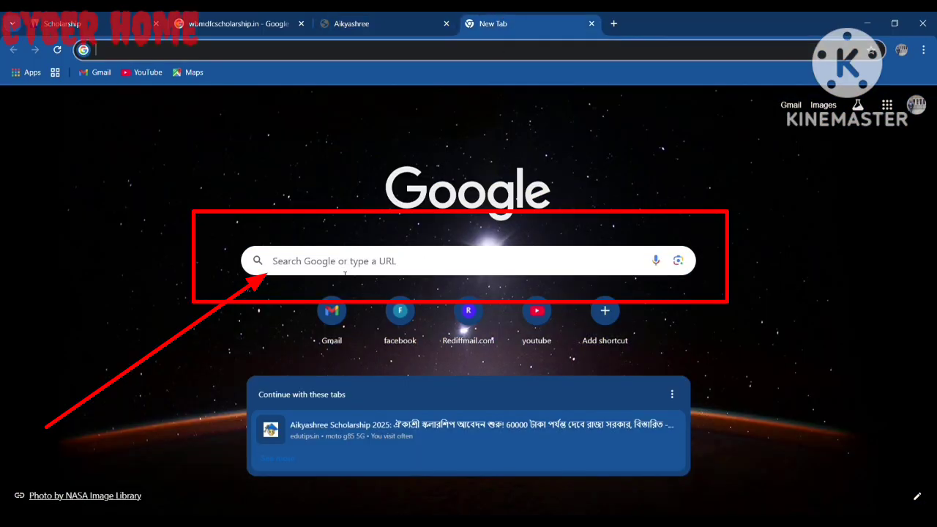
left_click(345, 268)
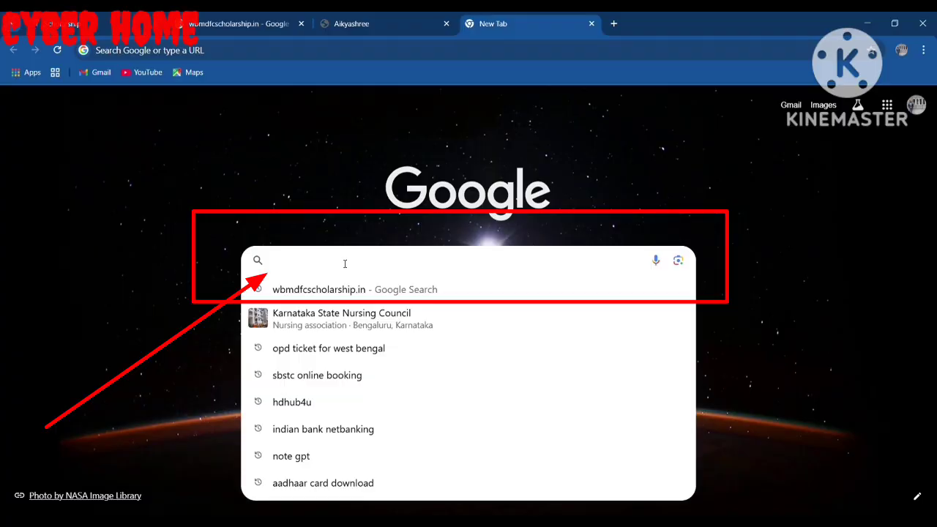
type("wb")
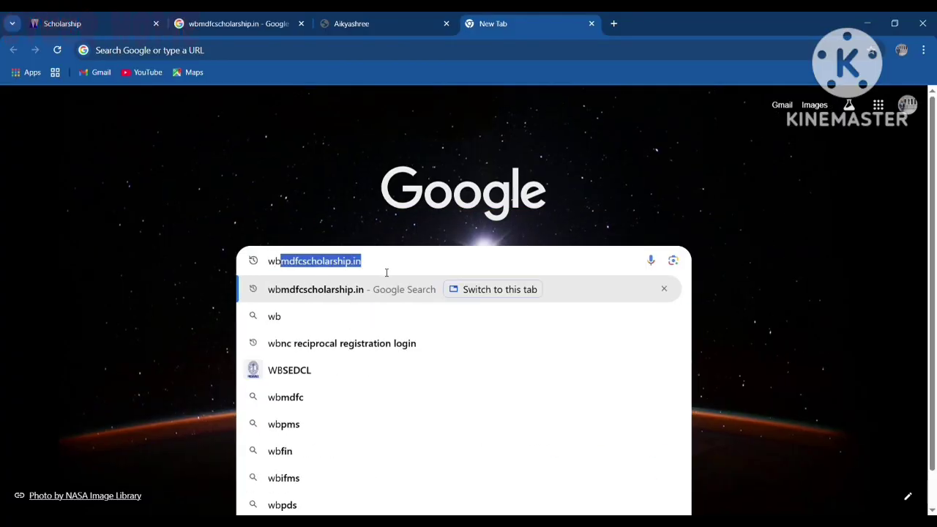
key("Return")
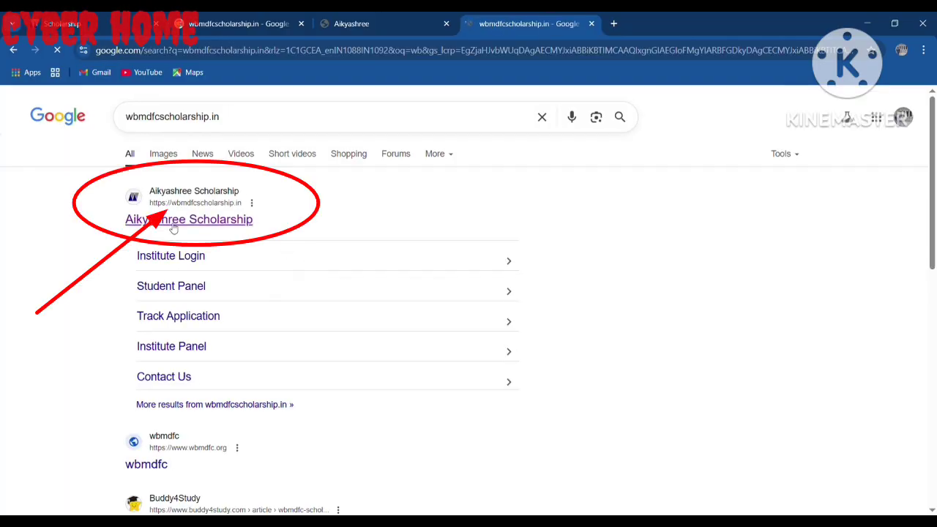
left_click(342, 24)
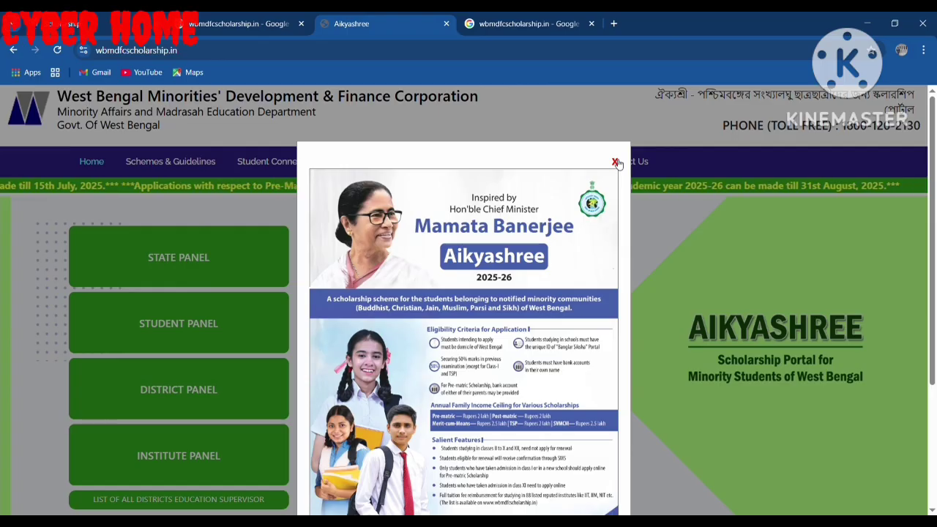
left_click(617, 162)
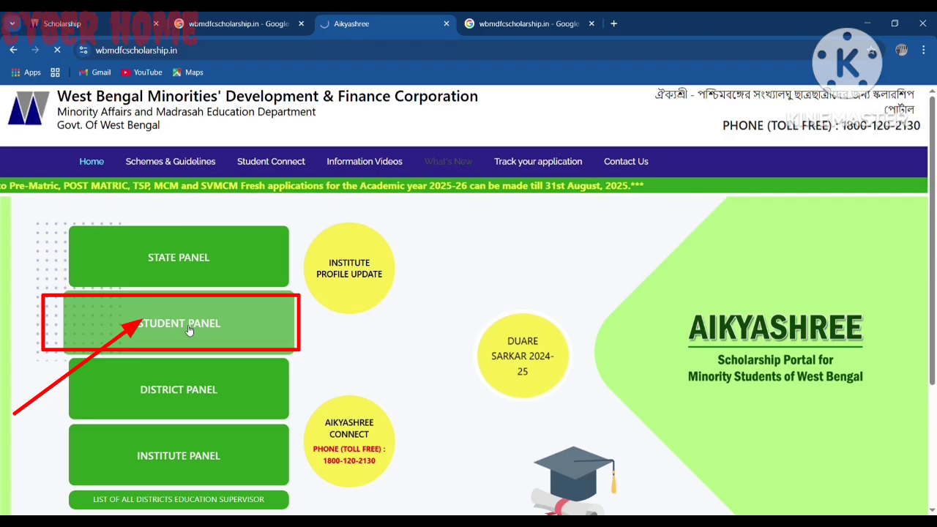
Go to the Student Panel and start the Fresh Registration 2025-2026 form
left_click(188, 330)
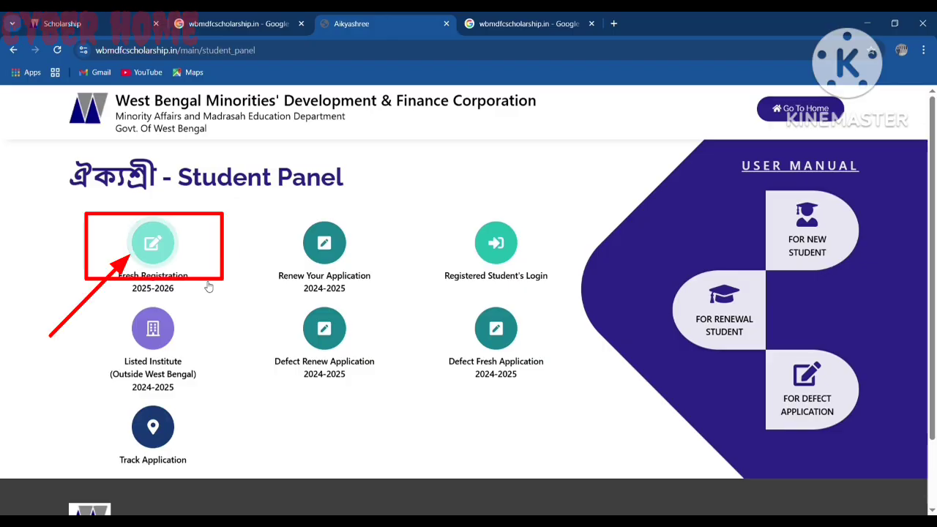
left_click(153, 250)
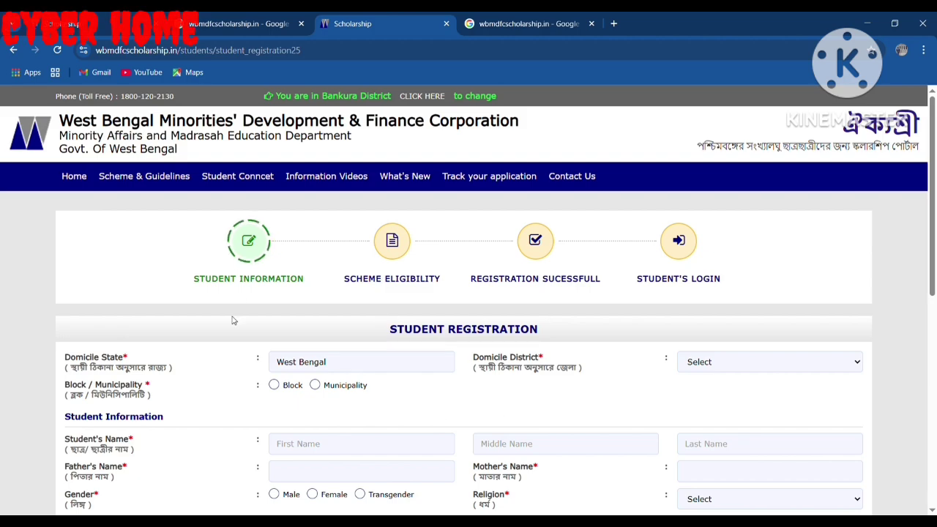
Set domicile district BANKURA, area type Block, block Chhatna and gram panchayat CHHATNA-I
scroll(307, 319, "down", 3)
scroll(310, 316, "up", 1)
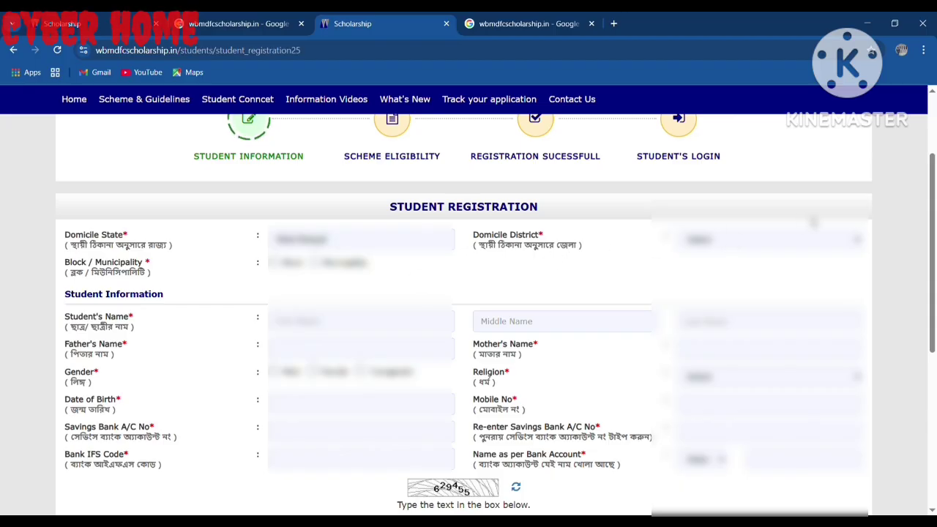
left_click(714, 291)
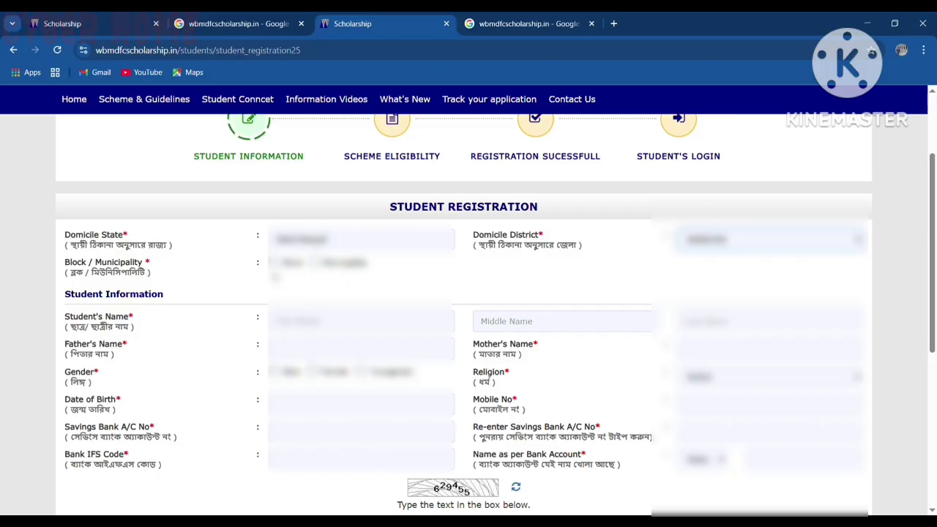
left_click(274, 262)
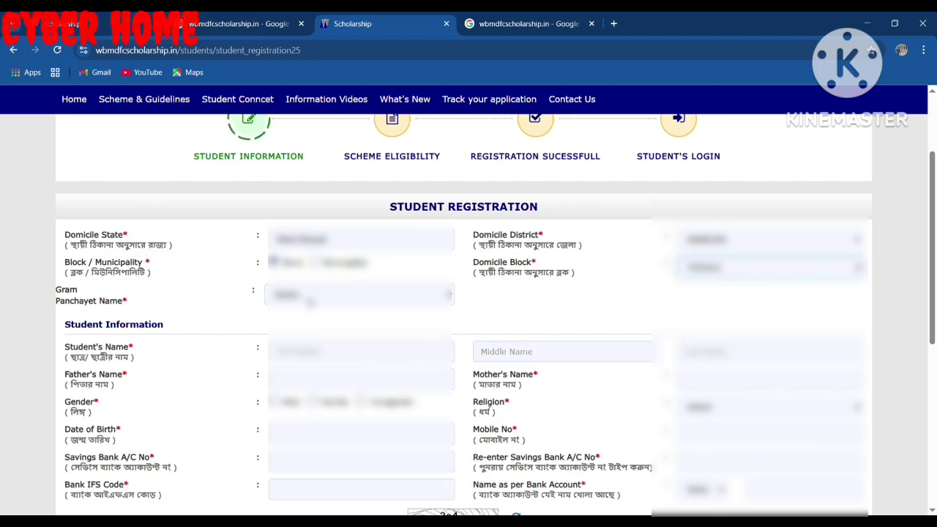
left_click(310, 301)
left_click(303, 363)
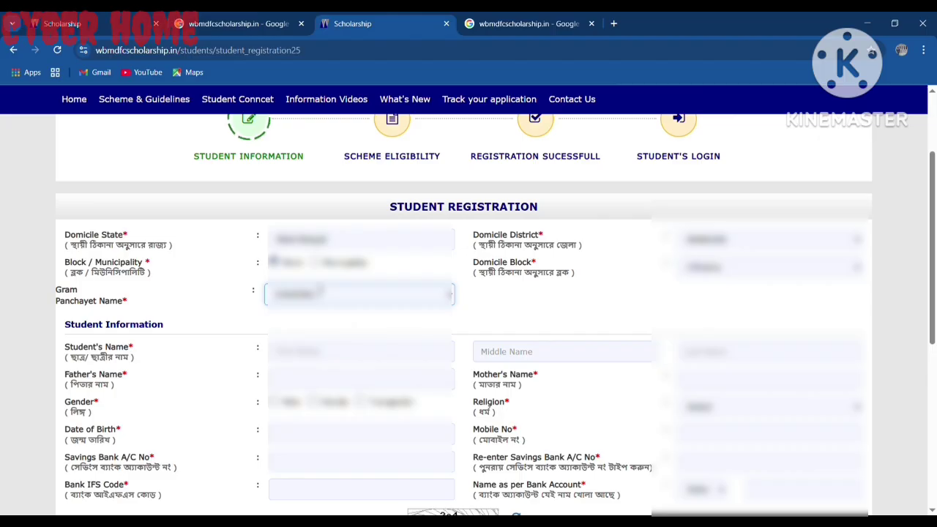
scroll(485, 299, "down", 2)
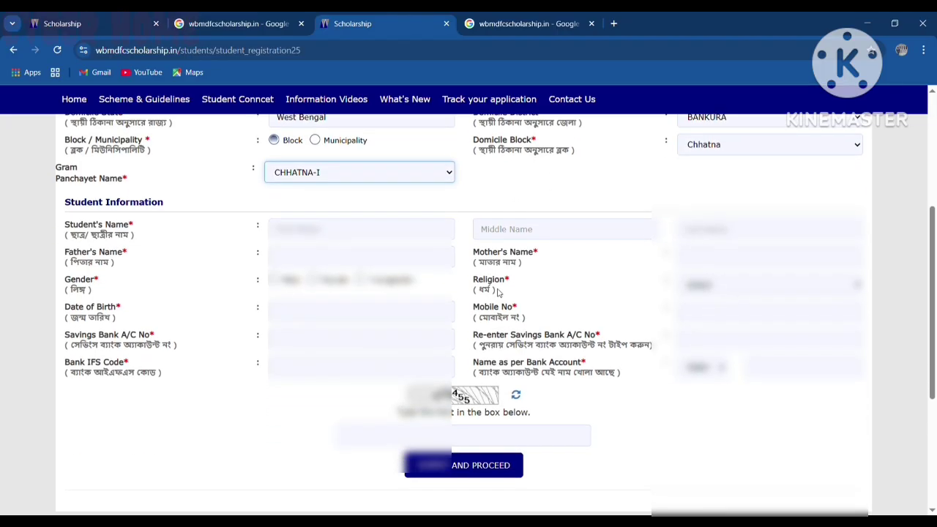
Enter the student's first and last name, the father's and mother's names, and select the gender
left_click(336, 231)
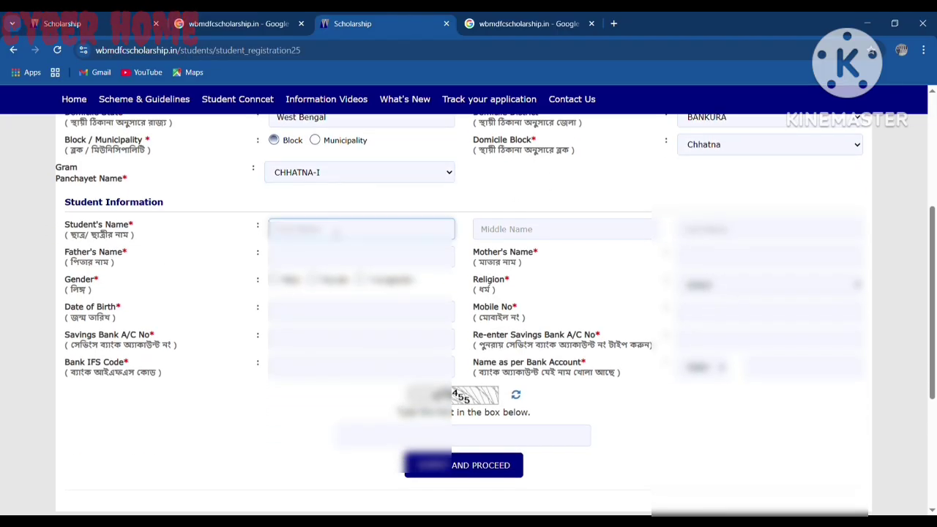
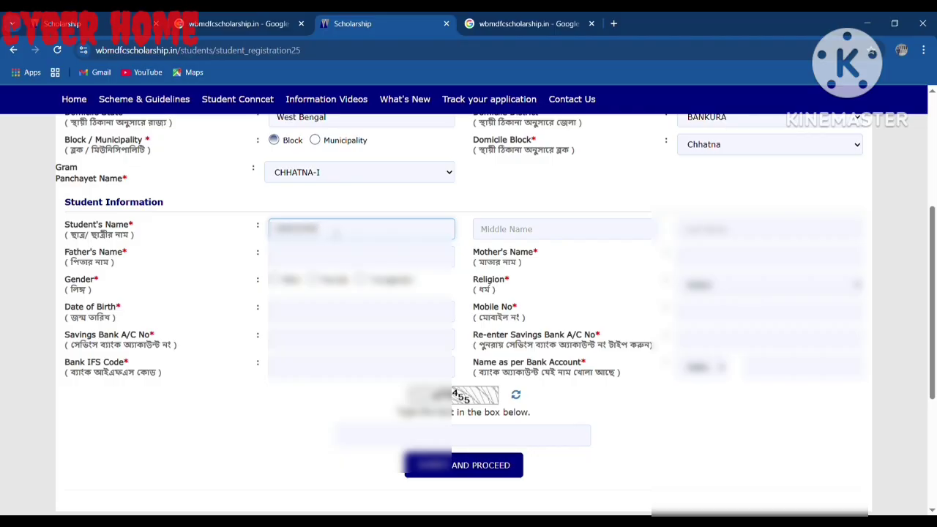
left_click(723, 237)
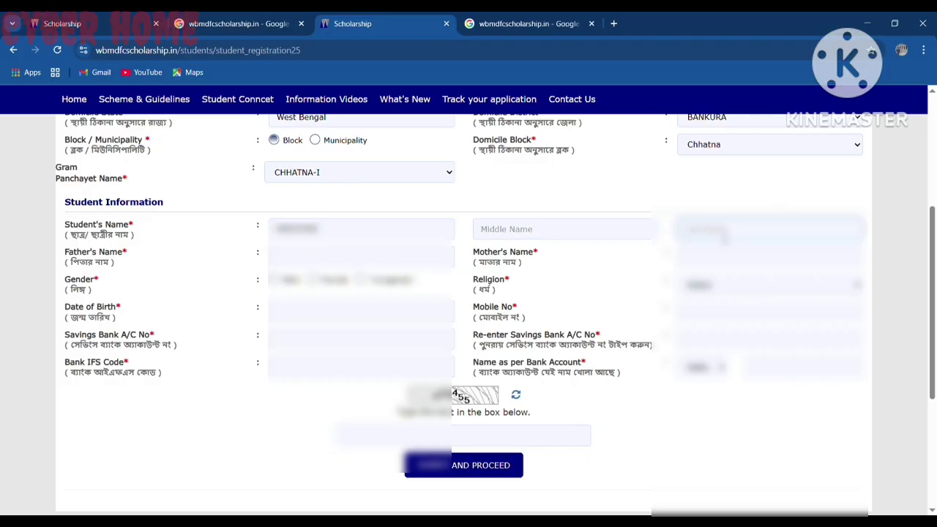
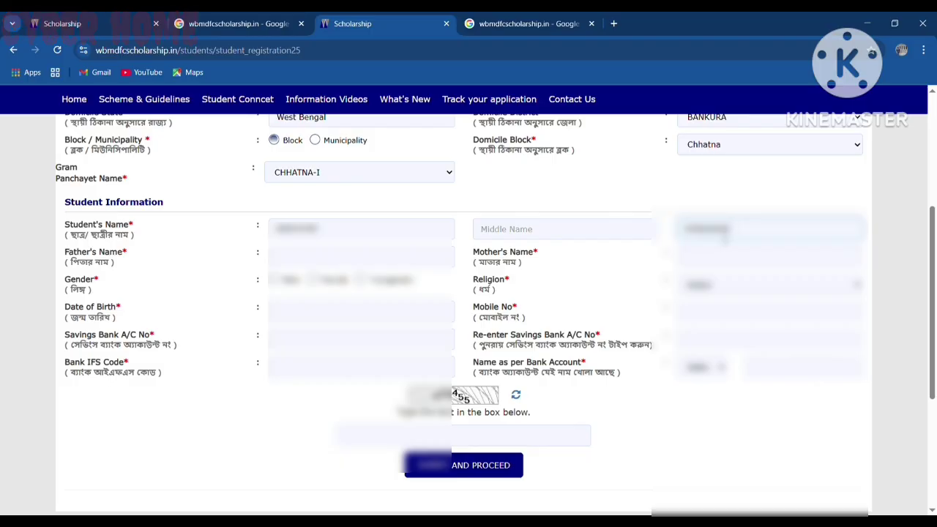
left_click(308, 257)
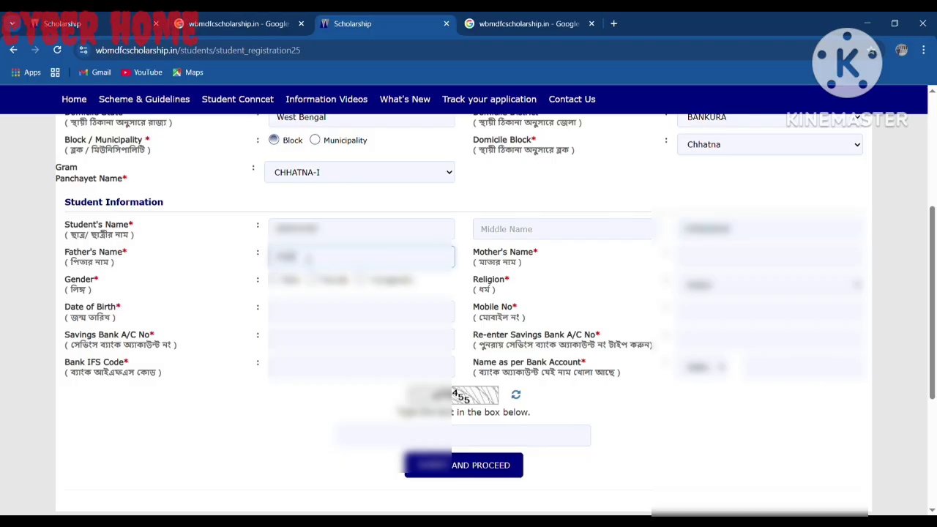
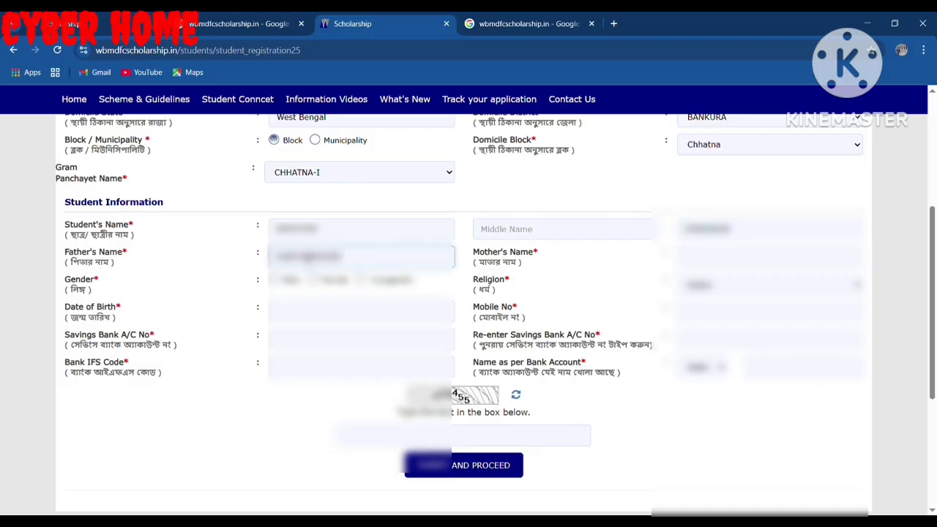
left_click(744, 258)
type("XXXXXXXXXXX")
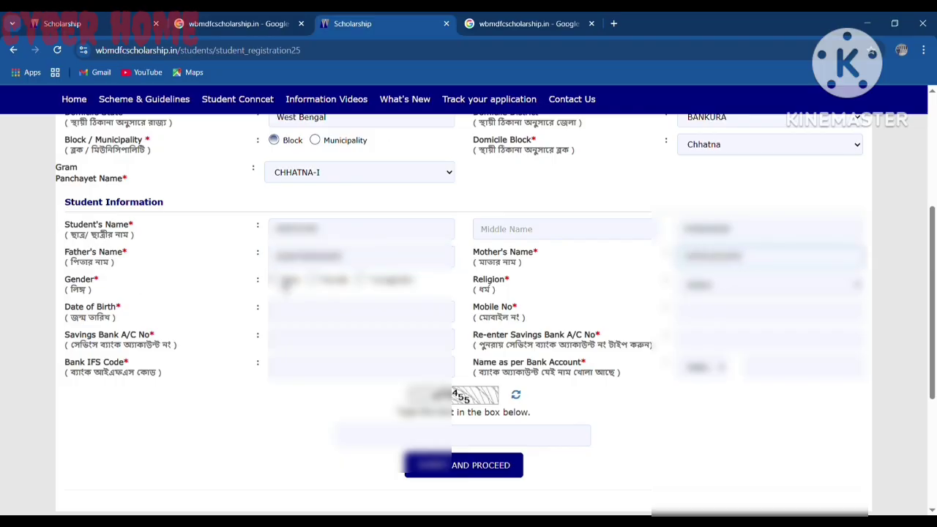
left_click(274, 279)
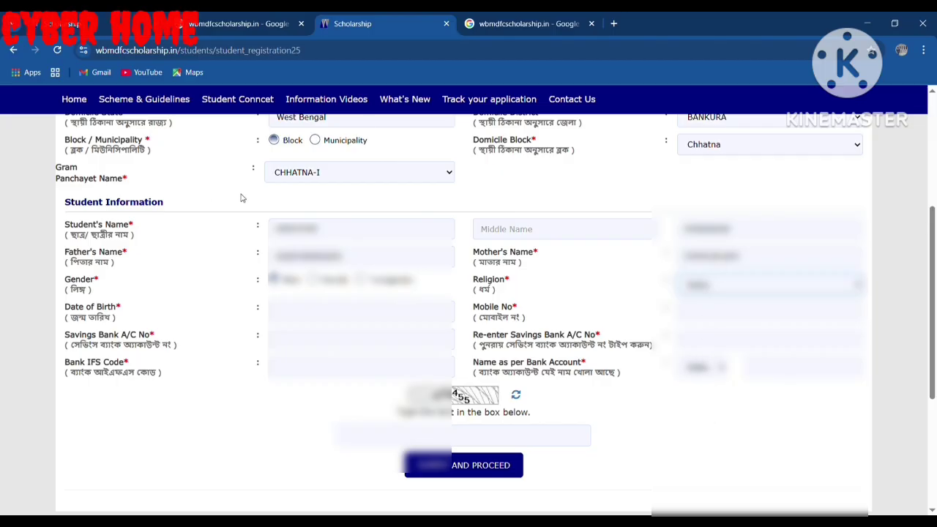
left_click(295, 313)
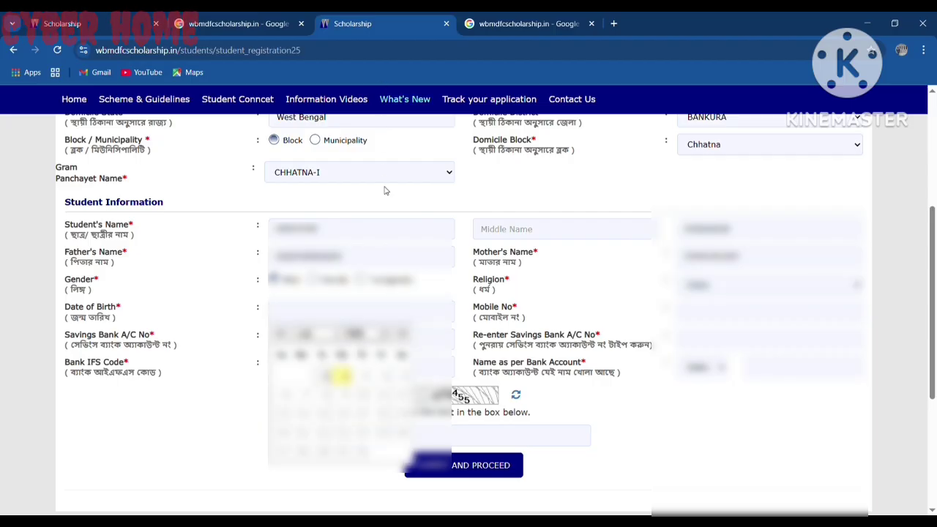
Pick the student's date of birth from the calendar
left_click(357, 252)
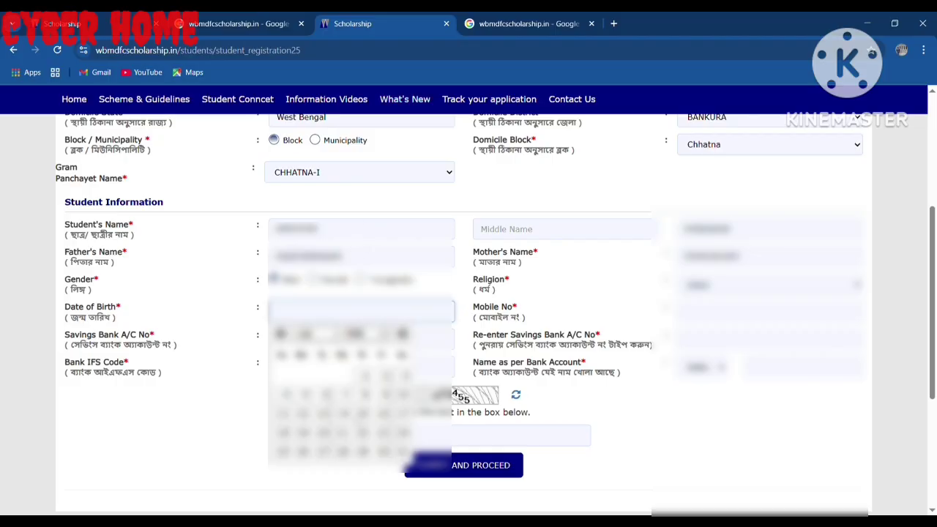
left_click(341, 401)
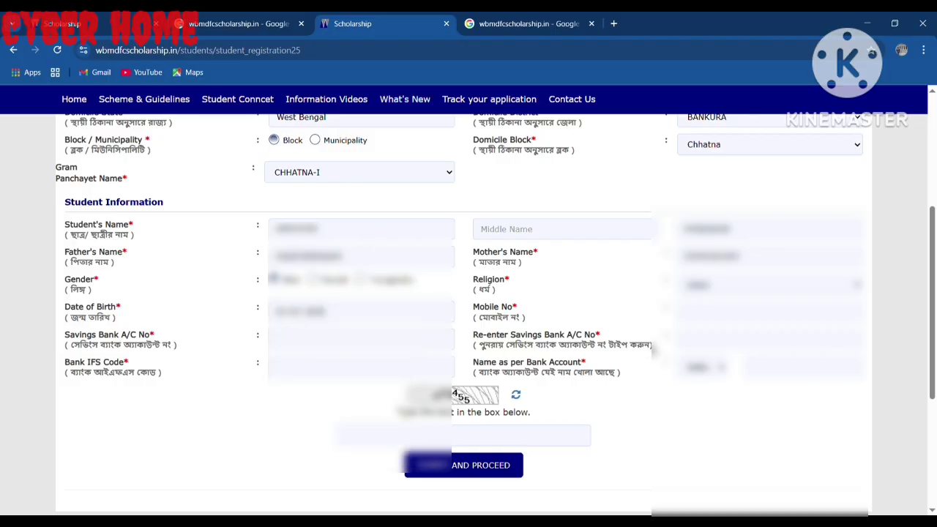
type("700")
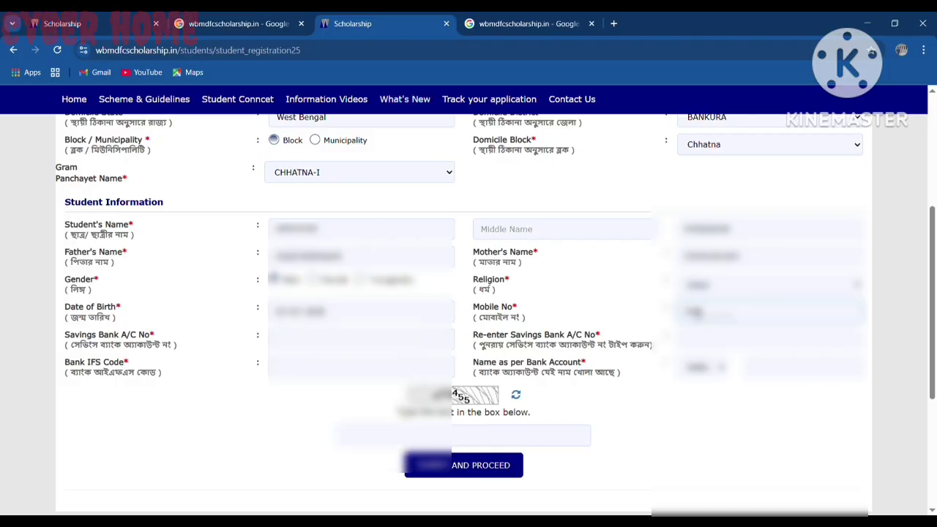
type("00")
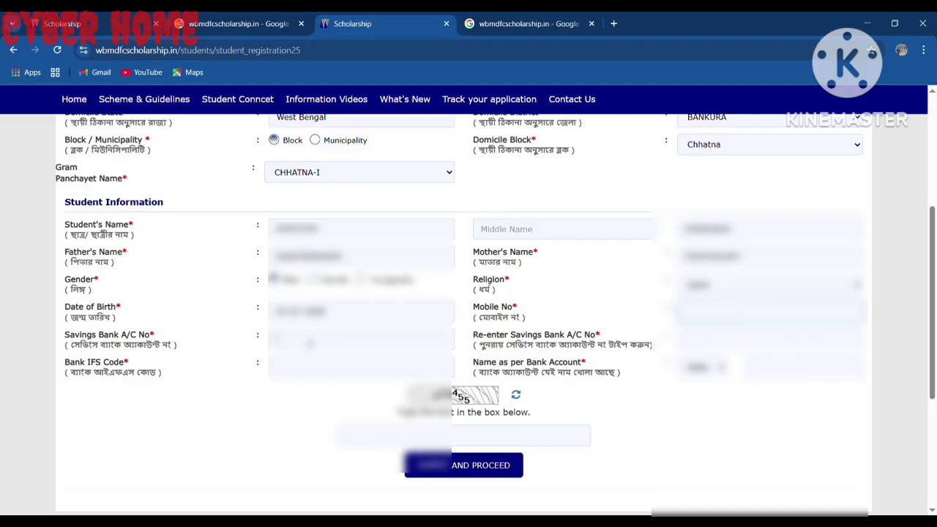
Enter the savings bank account number, clearing and retyping the mistyped entry
left_click(311, 344)
type("00000000000")
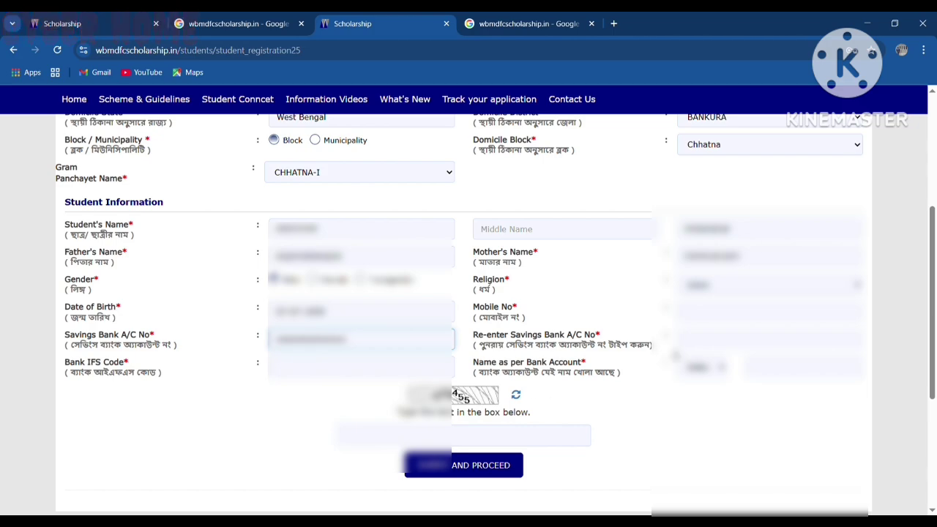
left_click(687, 339)
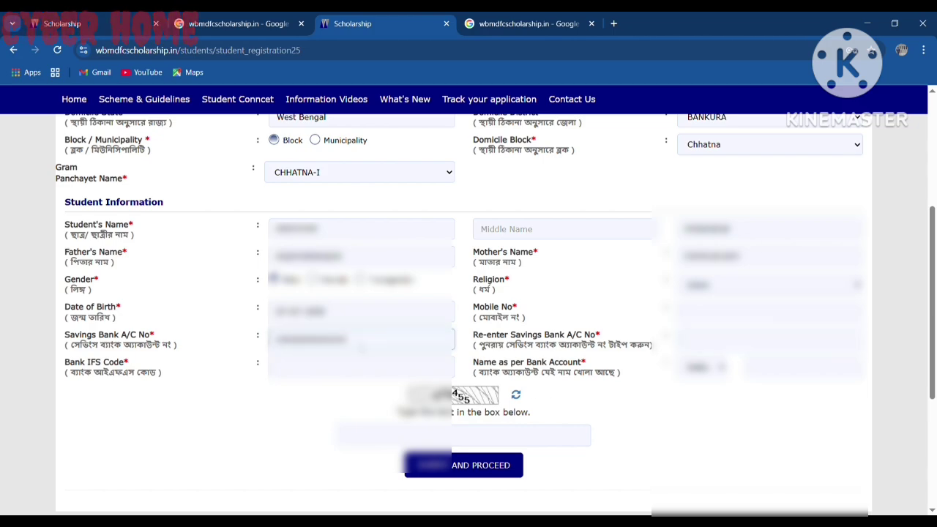
left_click_drag(453, 340, 258, 348)
key("BackSpace")
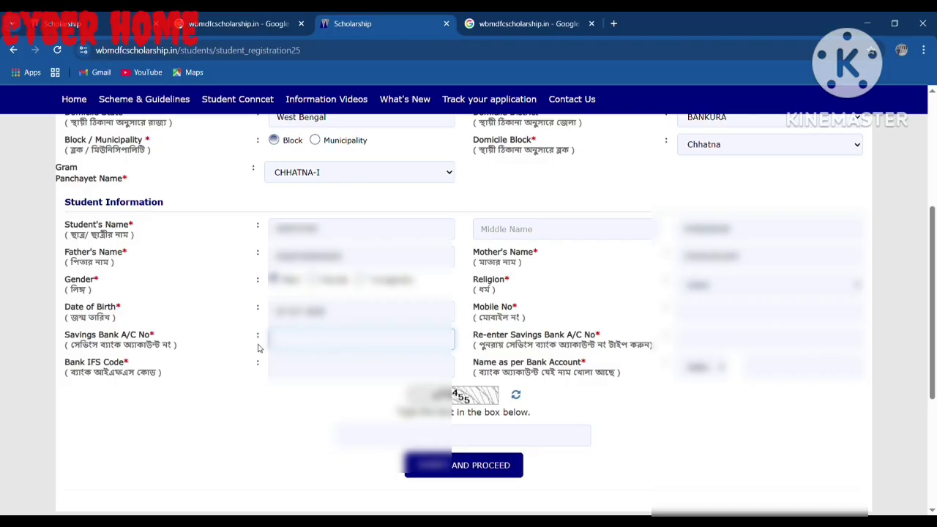
type("30000000")
key("Tab")
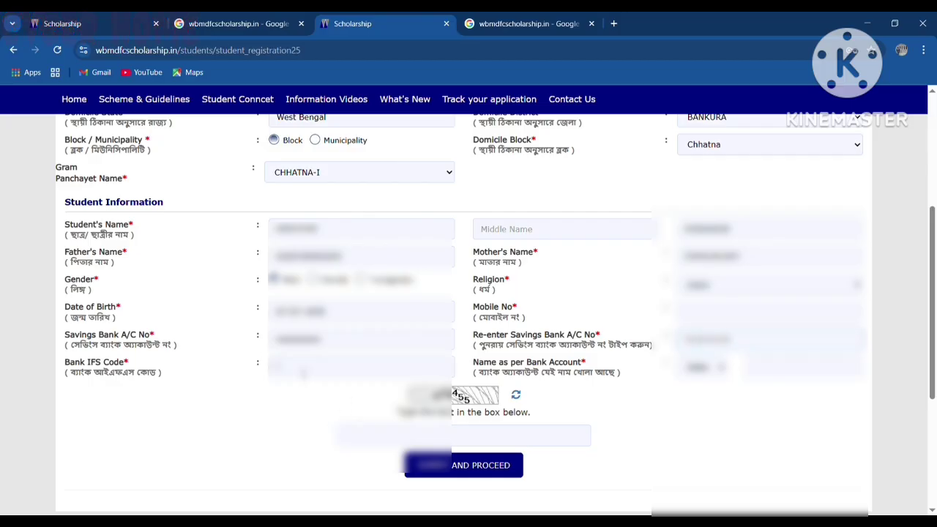
Enter IFS code SBIN0010092 so the State Bank of India Bankura Town branch details load
left_click(303, 372)
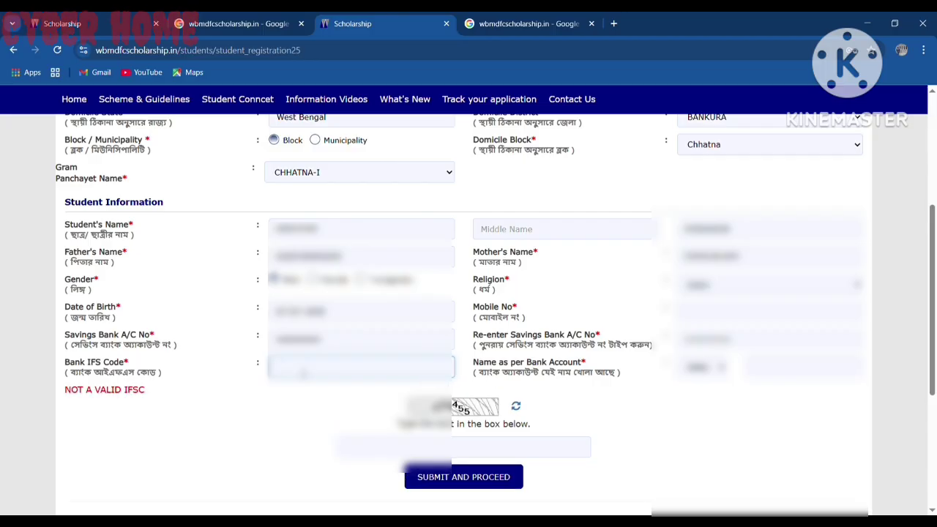
type("SBIN")
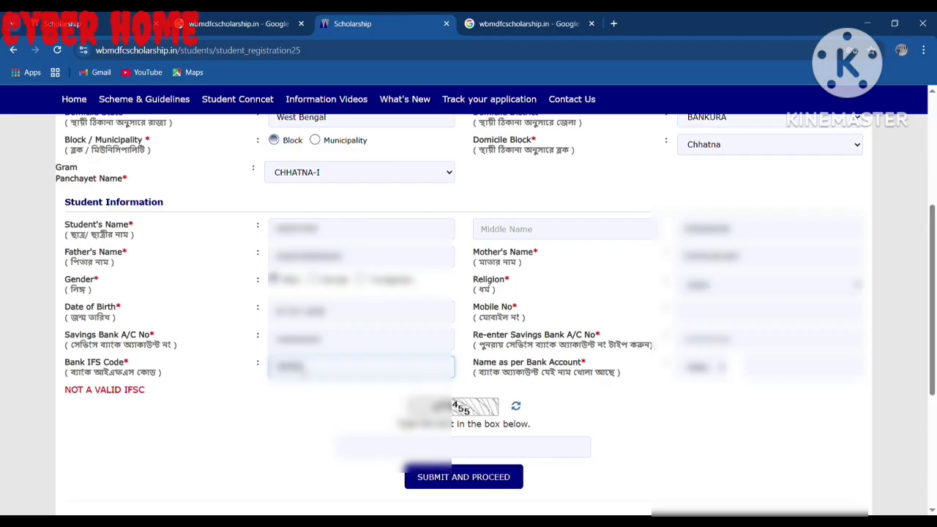
type("0010092")
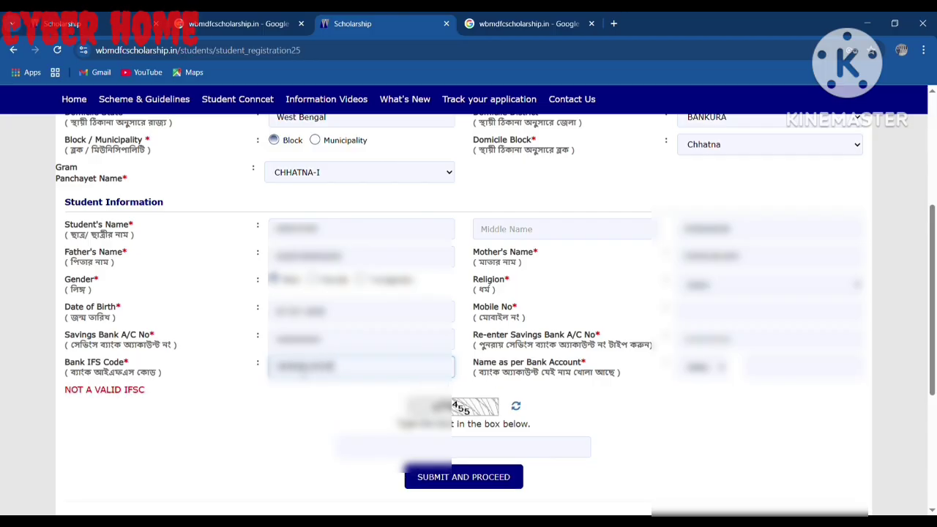
key("Tab")
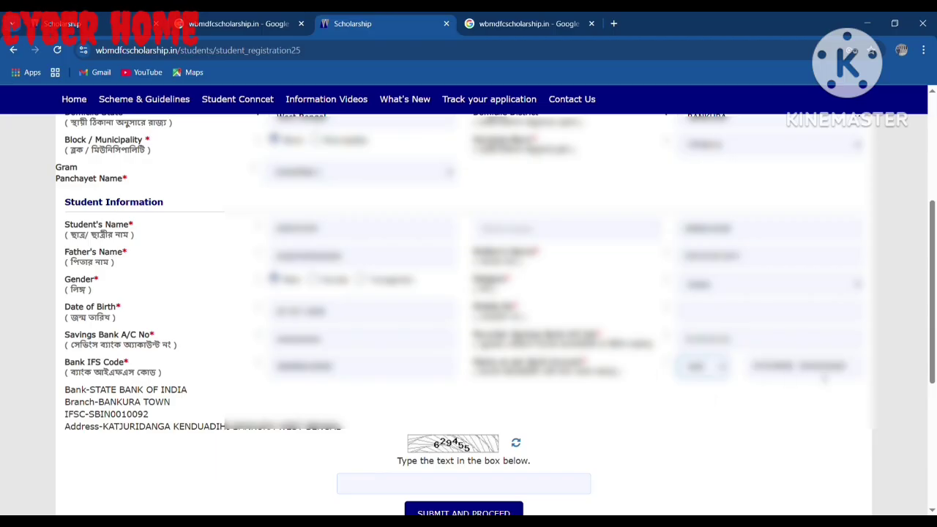
scroll(240, 437, "down", 3)
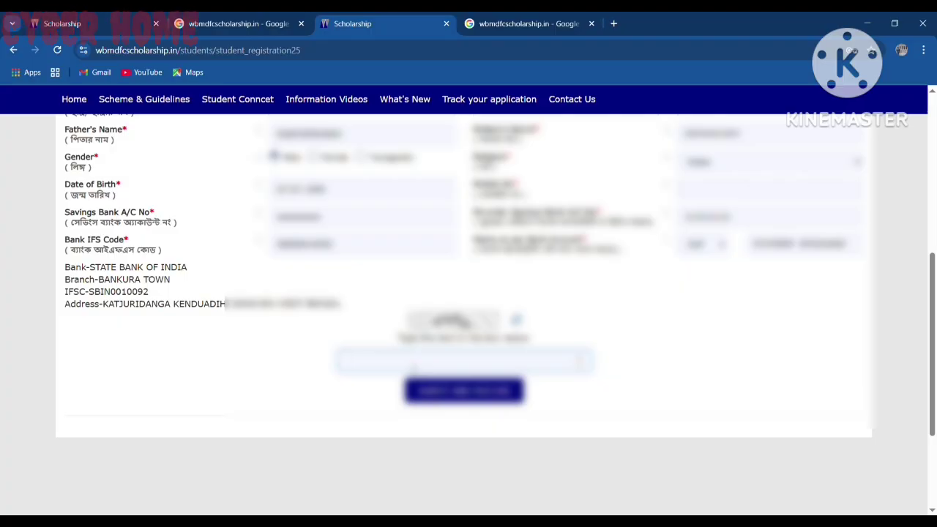
Fill in the captcha, submit the form, and dismiss the missing mobile number alert
type("8888")
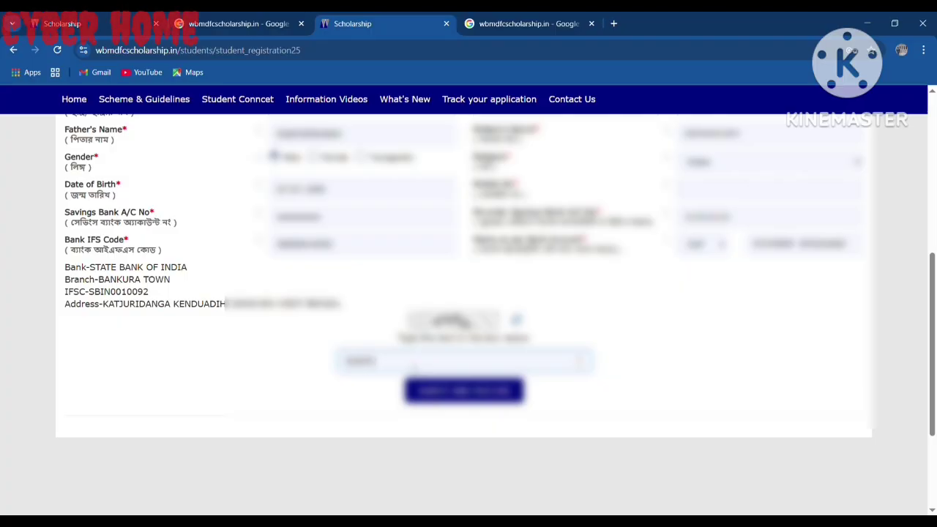
left_click(448, 391)
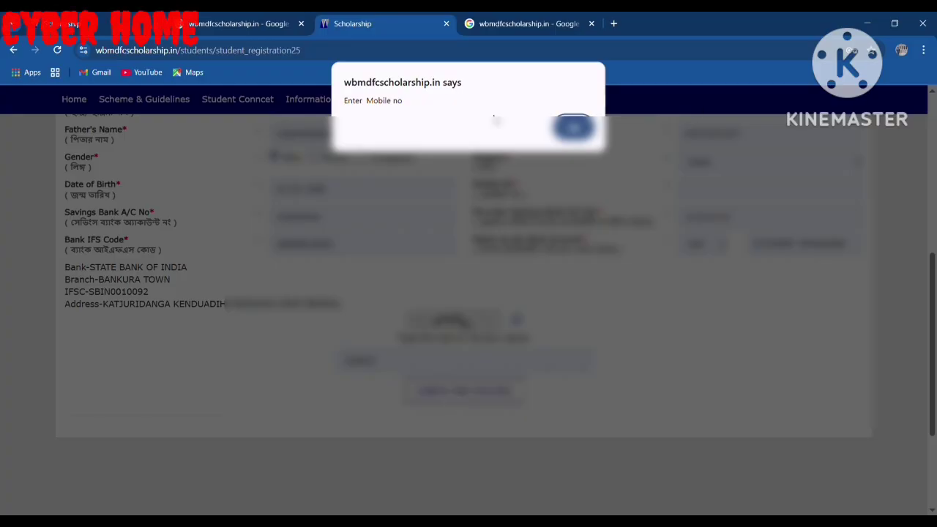
left_click(574, 129)
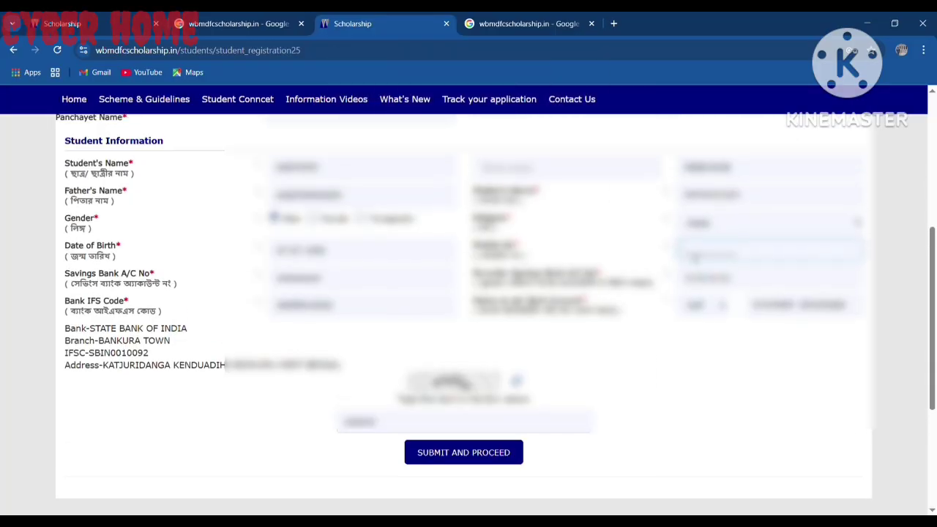
Enter the mobile number, resubmit, and dismiss the account number mismatch alert
type("??????")
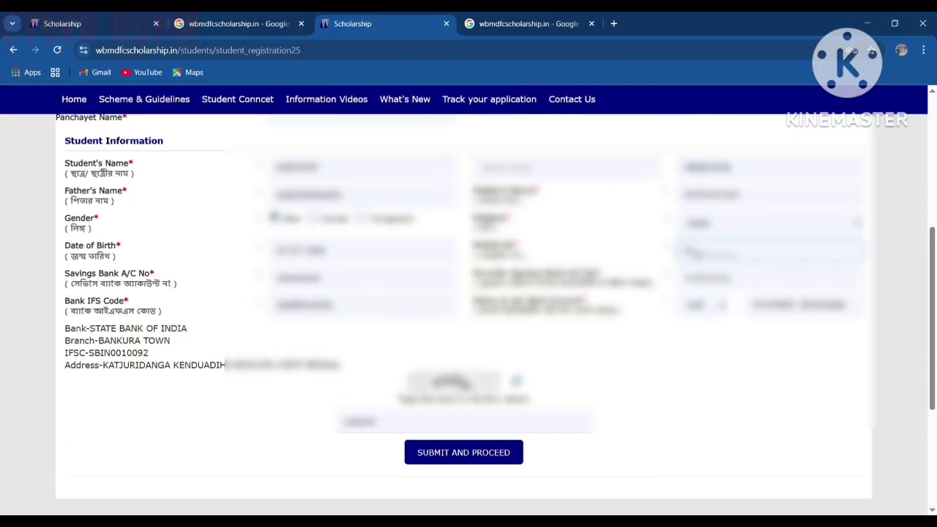
type("????")
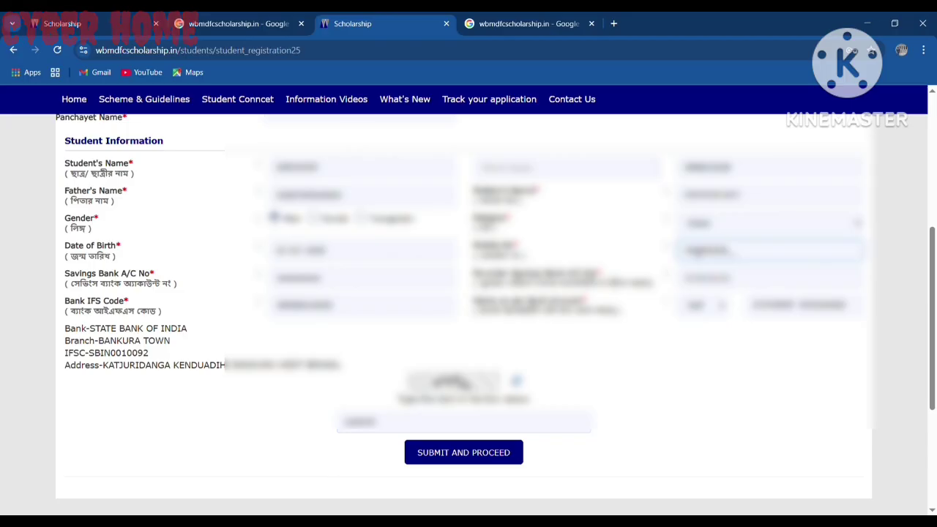
left_click(456, 462)
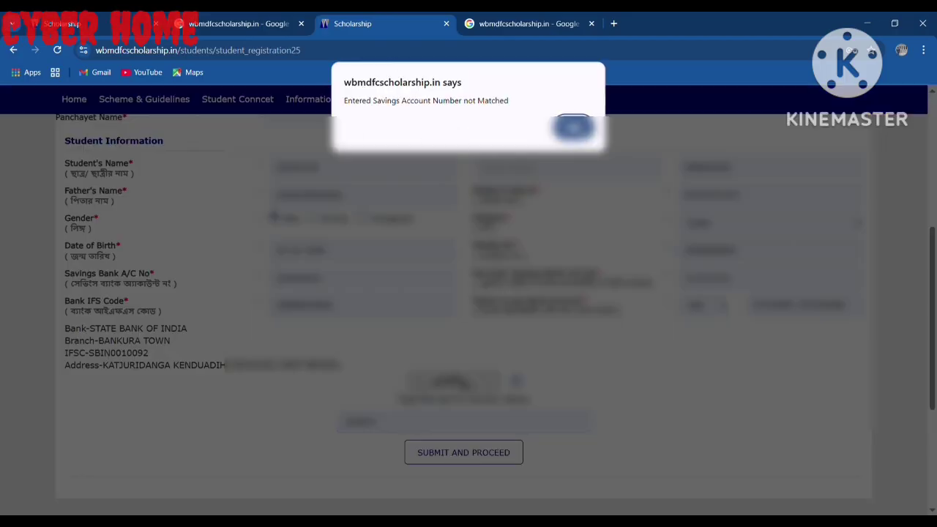
left_click(574, 128)
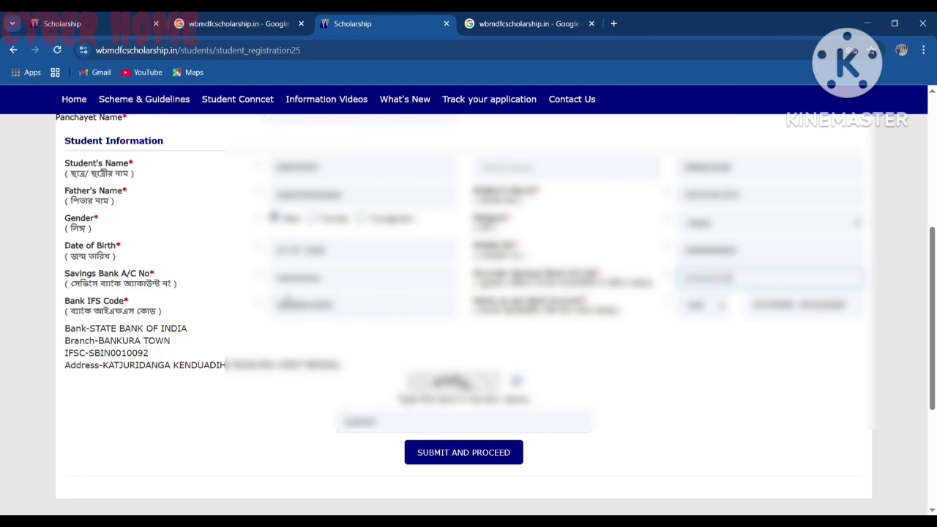
Re-enter the savings account number in both fields so they match, then submit again
left_click_drag(333, 280, 257, 281)
key("BackSpace")
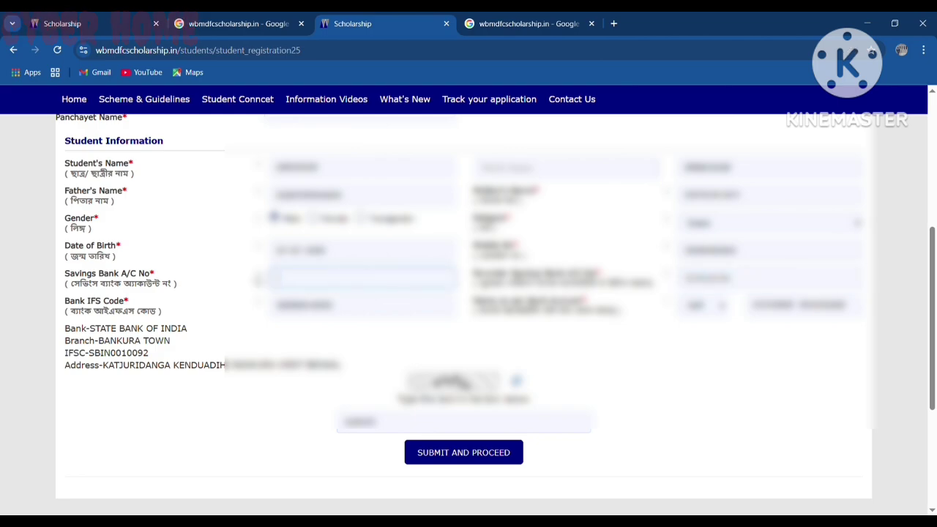
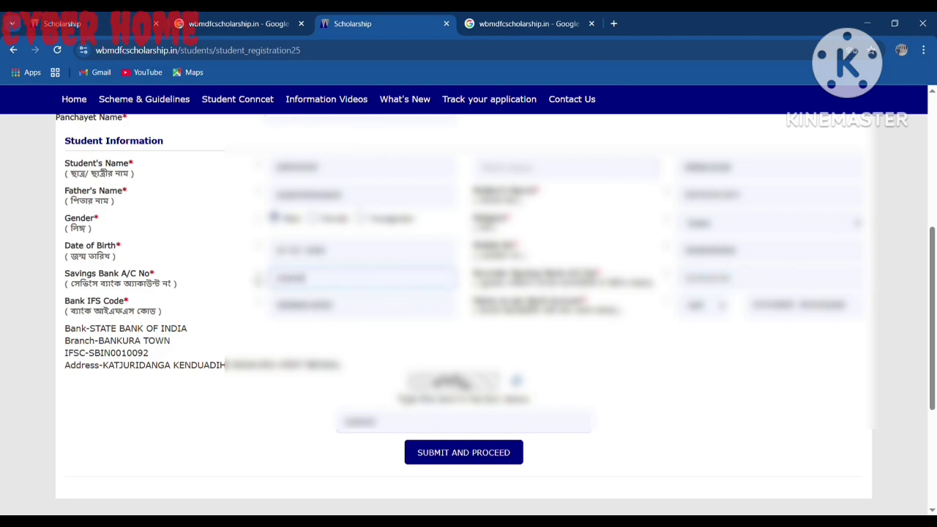
key("Tab")
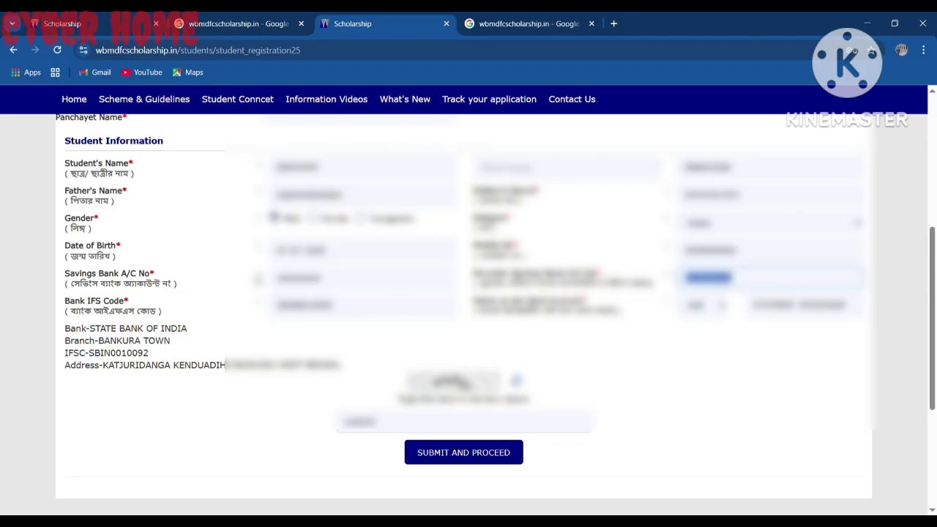
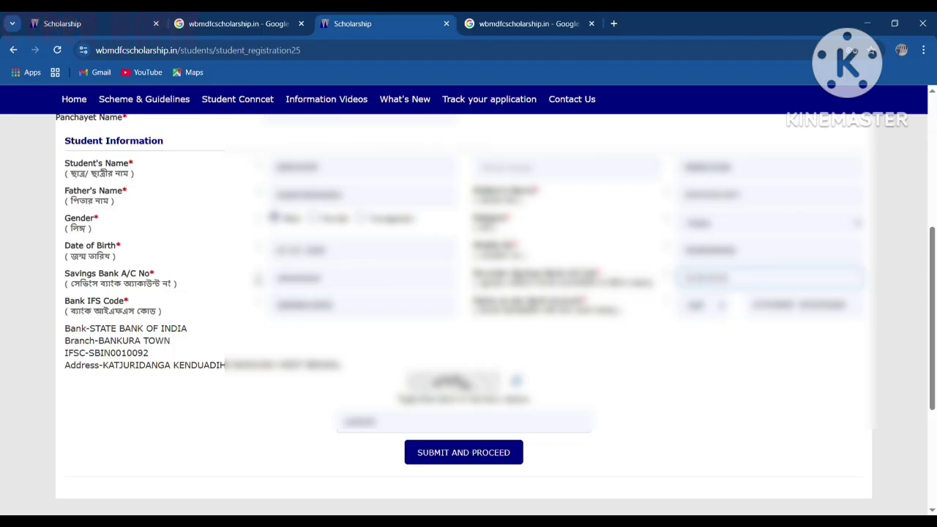
scroll(257, 279, "up", 1)
scroll(249, 463, "down", 3)
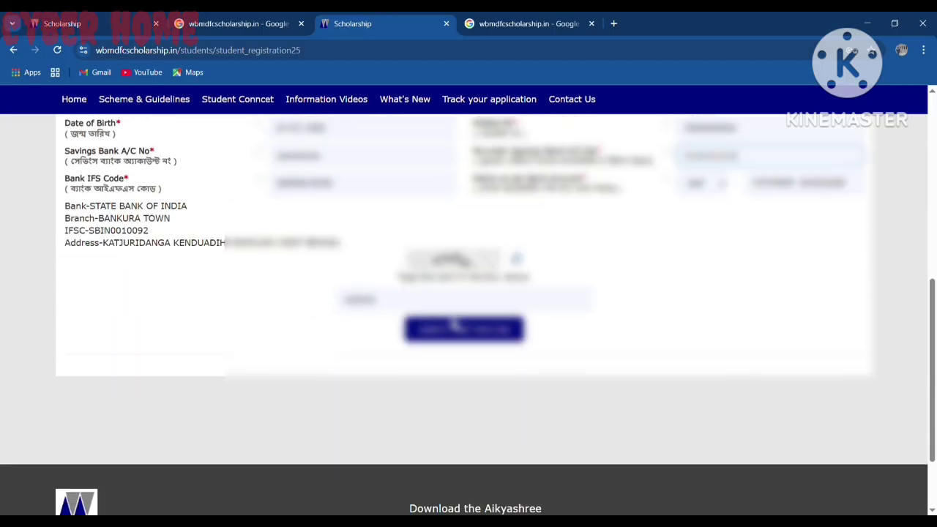
left_click(456, 324)
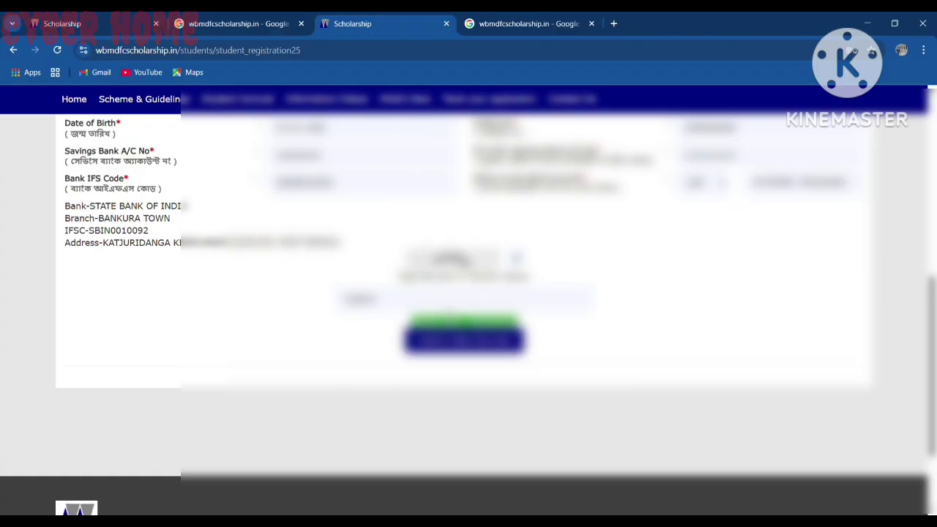
Submit the student details again to reach the Scheme Eligibility page
left_click(440, 341)
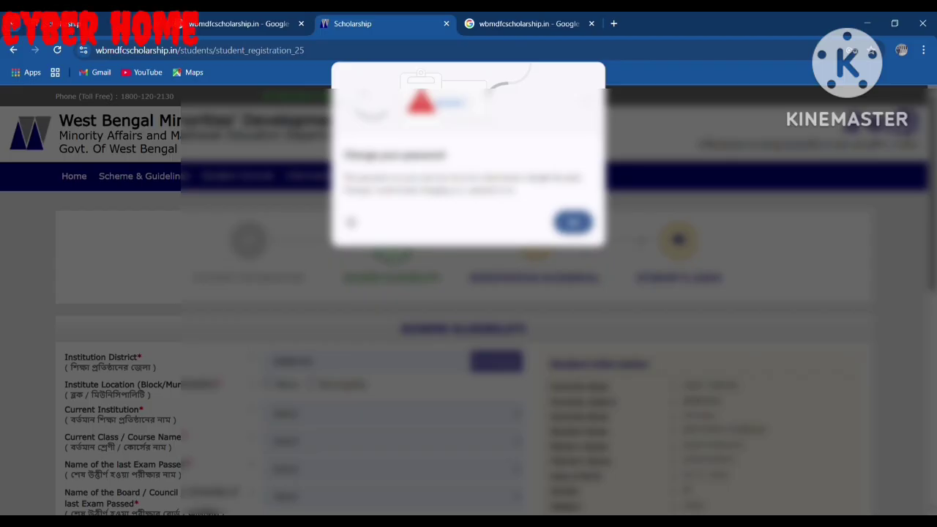
Dismiss the password warning and set the institute location to Block, choosing its block
left_click(573, 222)
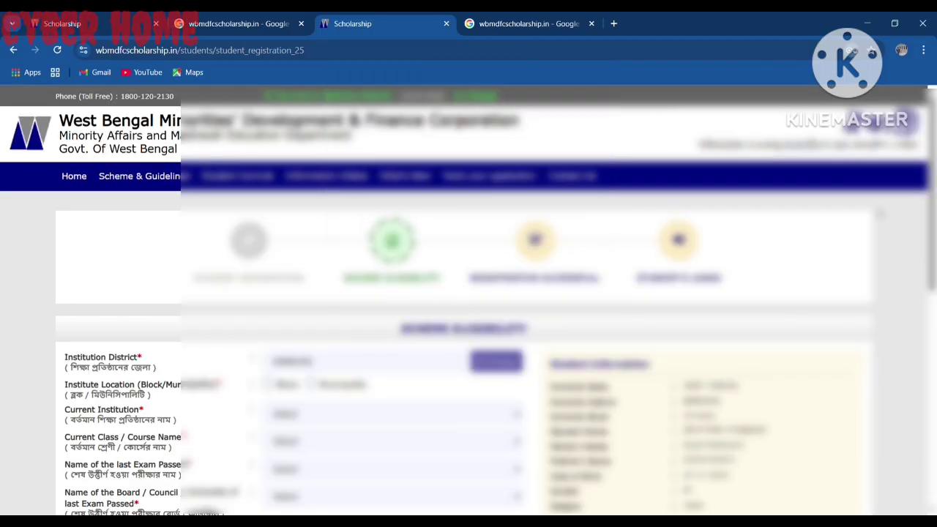
scroll(283, 342, "down", 3)
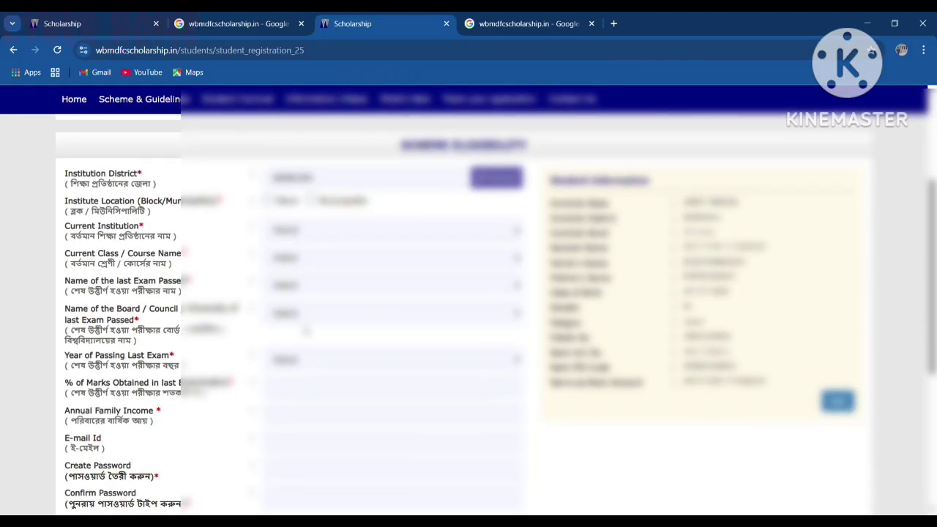
scroll(306, 329, "up", 3)
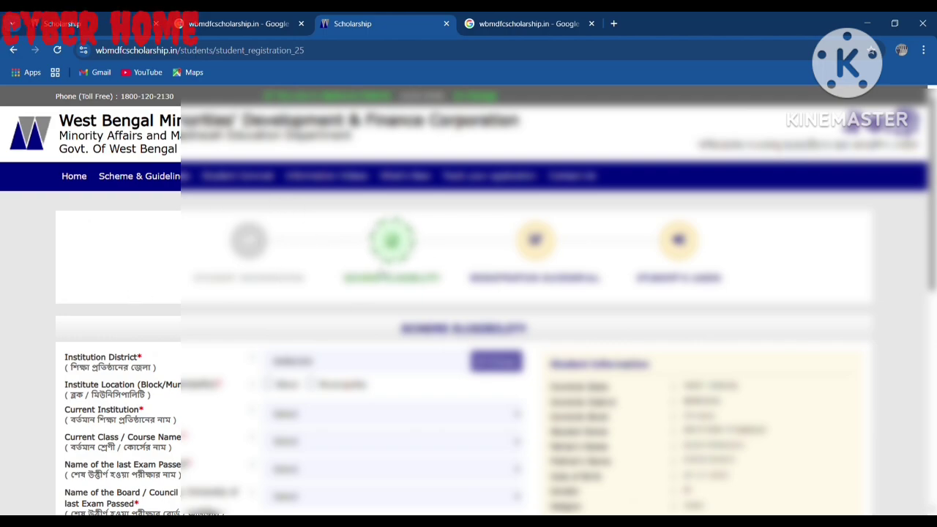
scroll(194, 249, "down", 2)
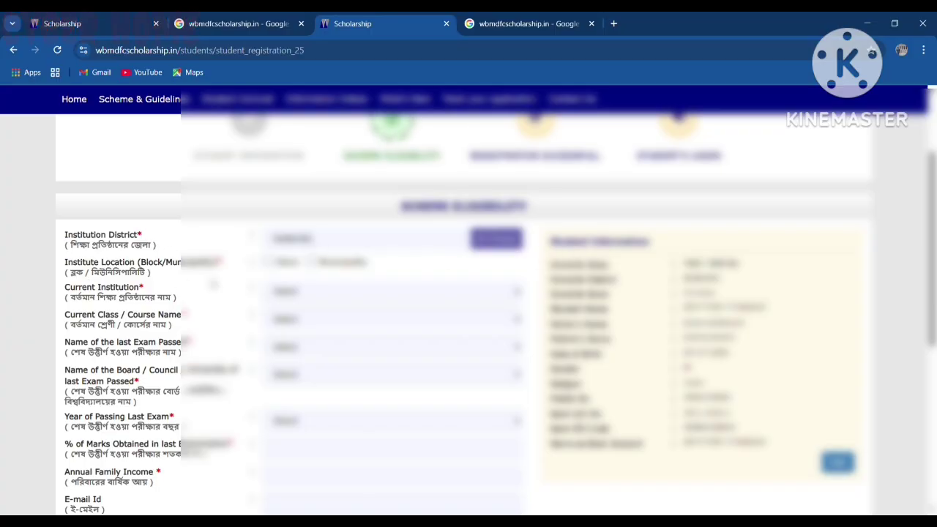
left_click(266, 262)
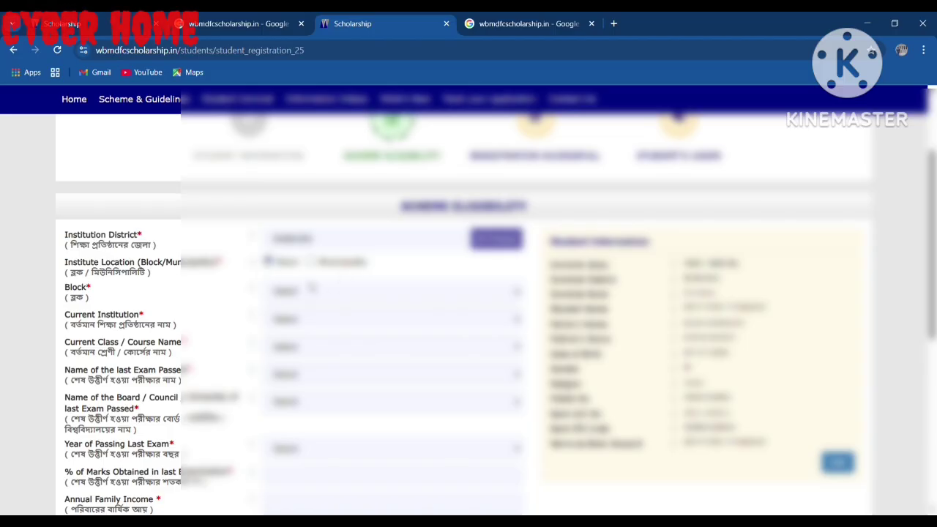
left_click(320, 99)
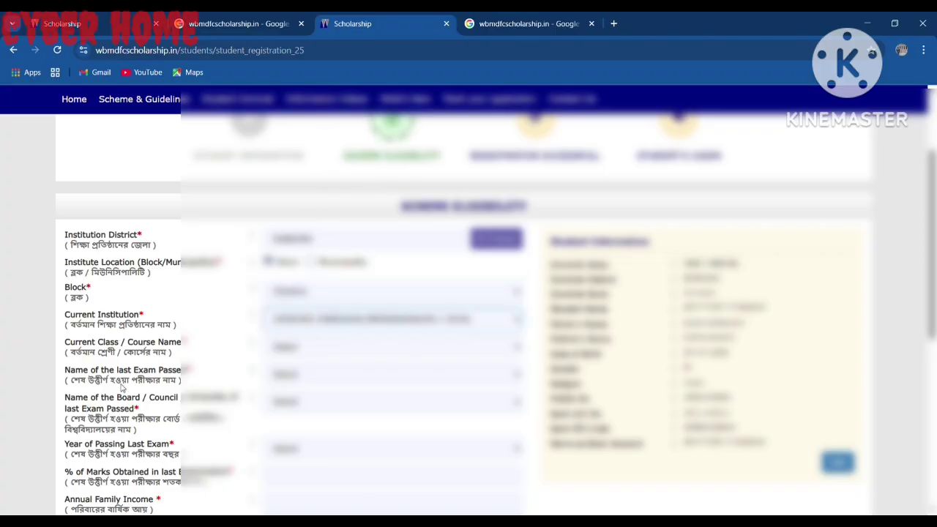
Choose the current class, current year of study, last exam passed and its board
left_click(326, 388)
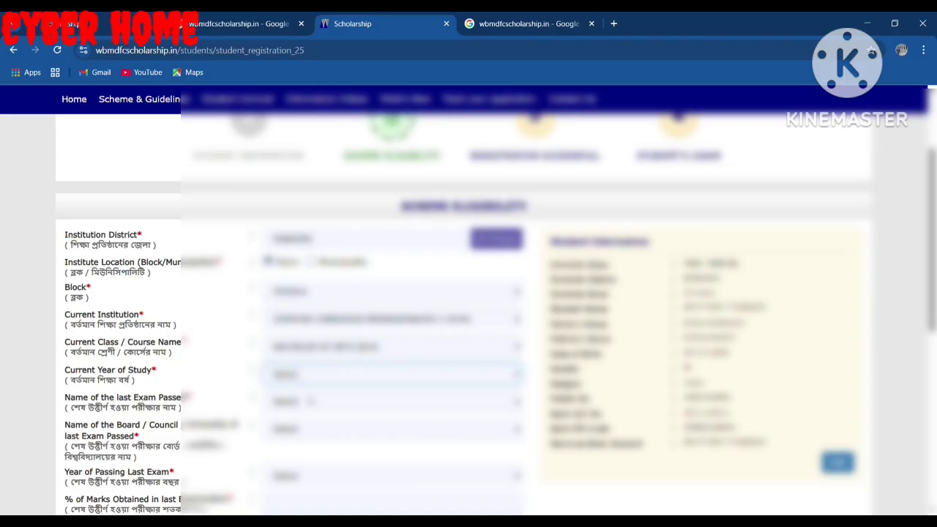
left_click(304, 412)
scroll(306, 394, "down", 1)
scroll(308, 388, "down", 1)
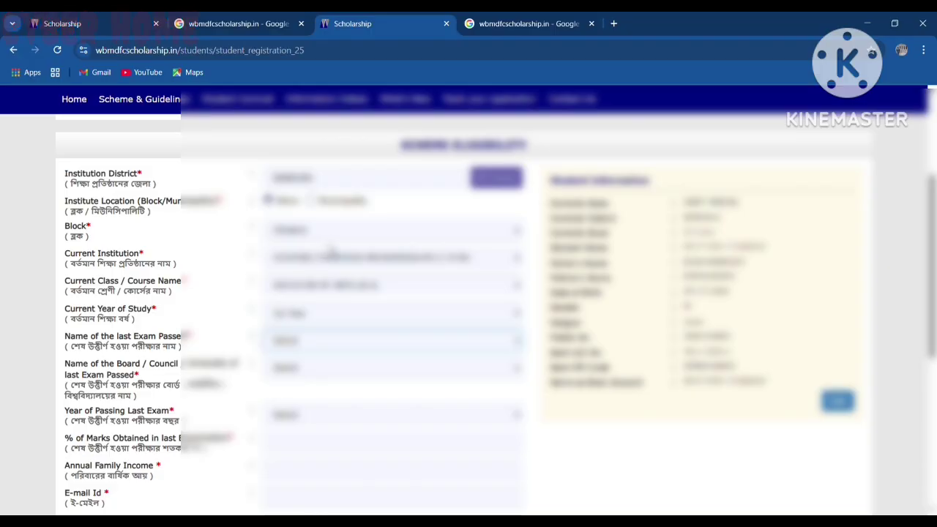
left_click(293, 305)
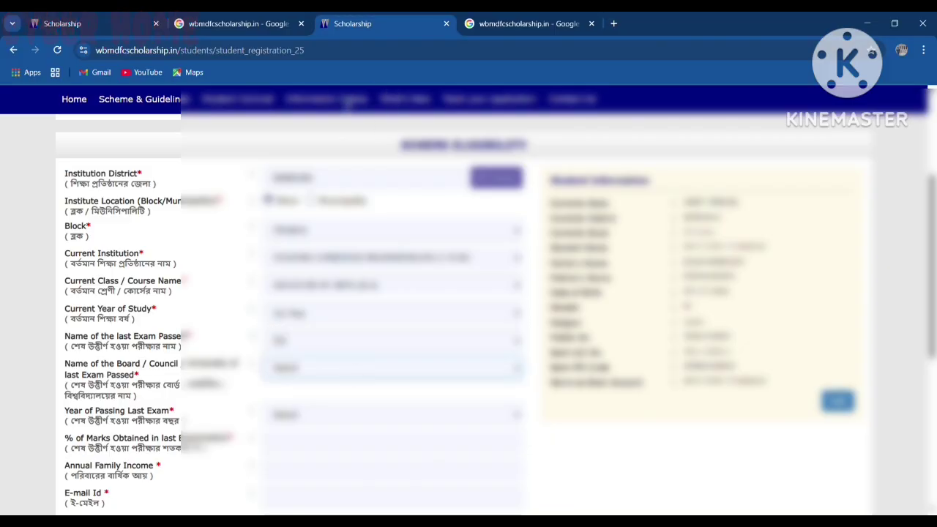
left_click(349, 107)
scroll(306, 381, "down", 2)
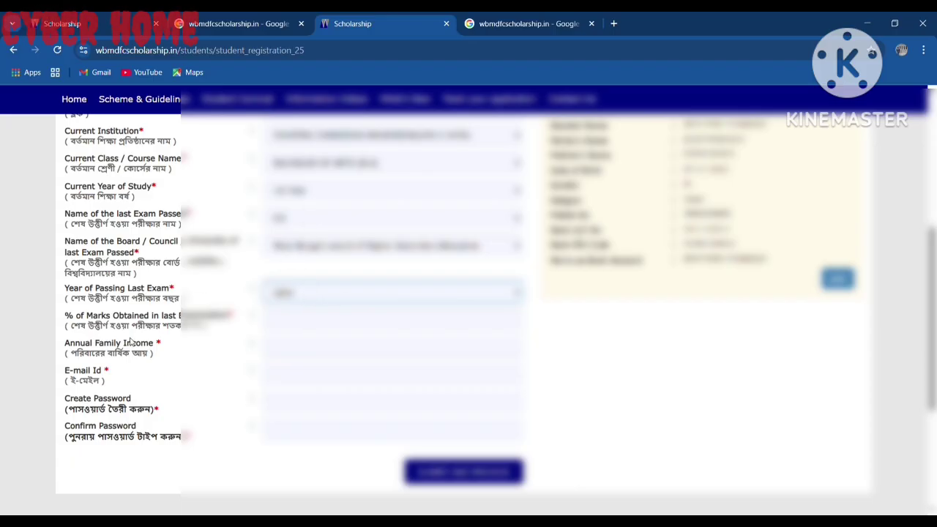
Enter 80.4 as the marks percentage and 600000 as the annual family income
left_click(282, 324)
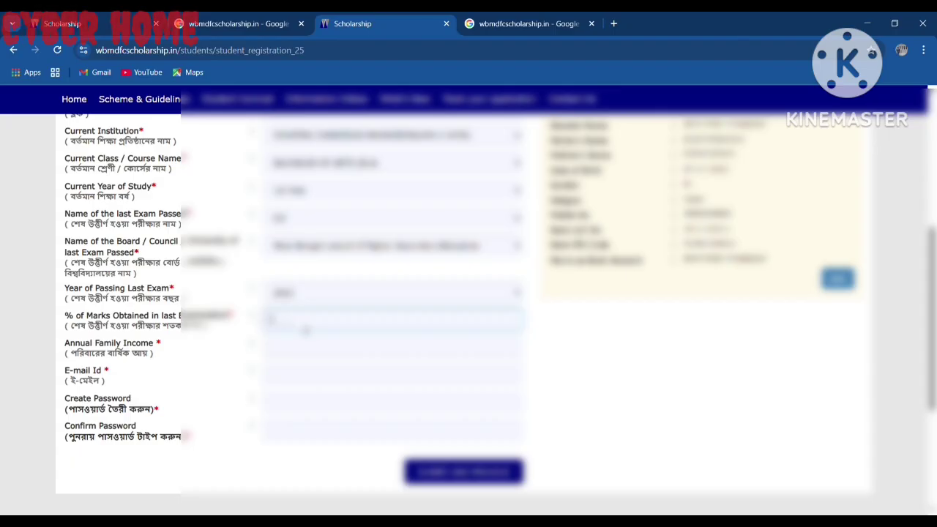
type("80.4")
left_click(284, 350)
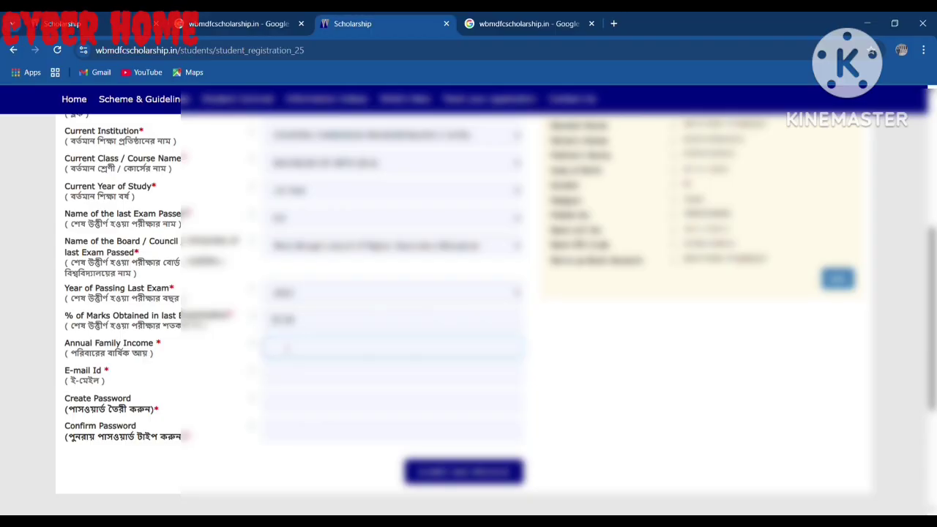
type("600000")
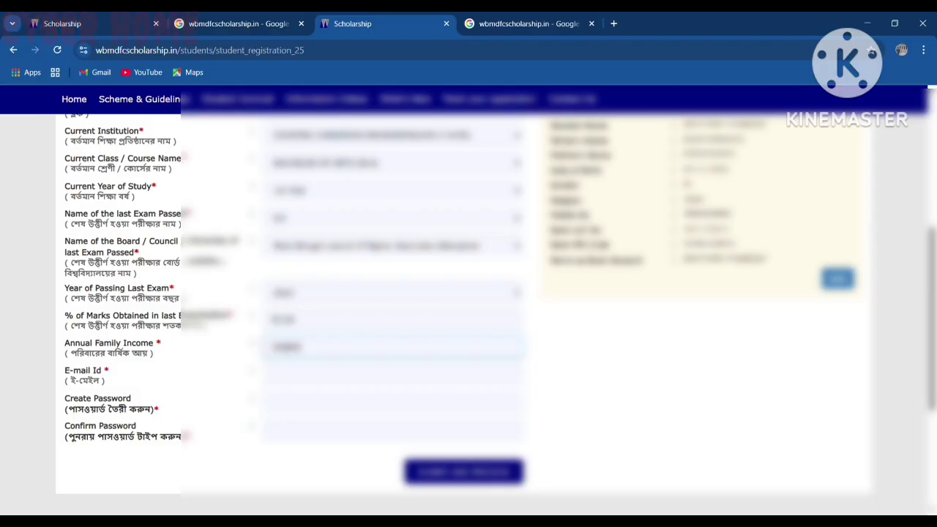
Fill in the student's e-mail address and type the account password
left_click(307, 381)
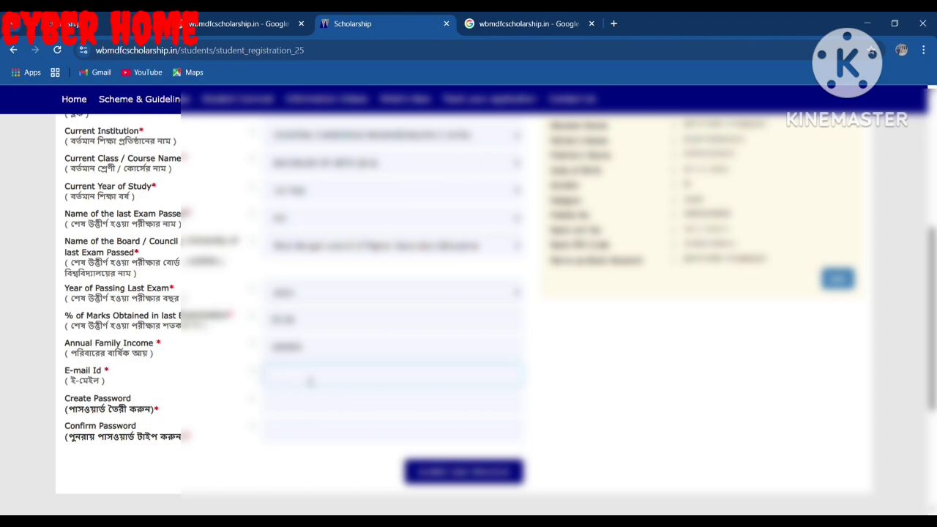
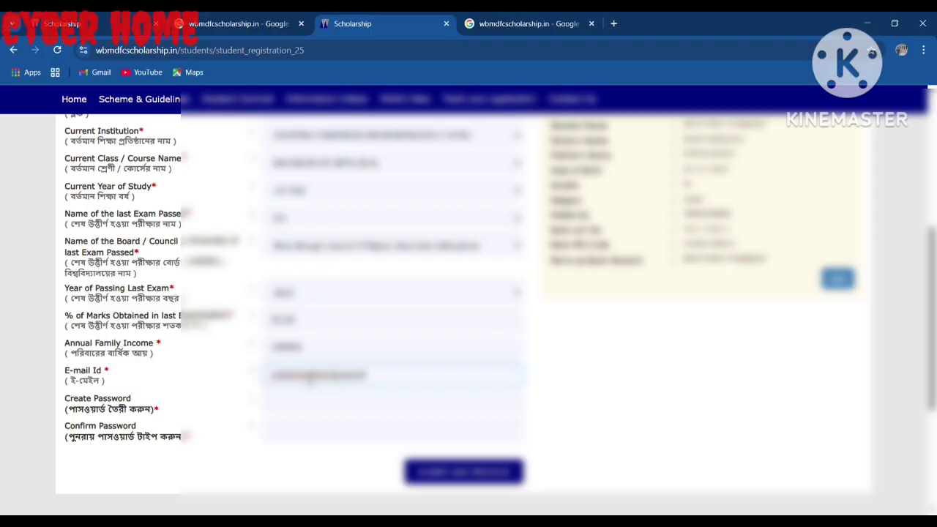
key("Tab")
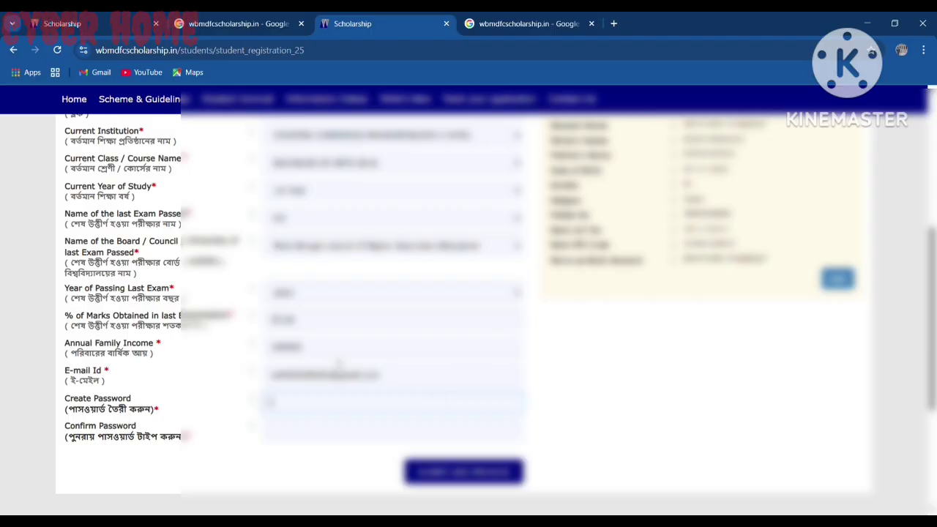
scroll(343, 367, "down", 1)
type("12")
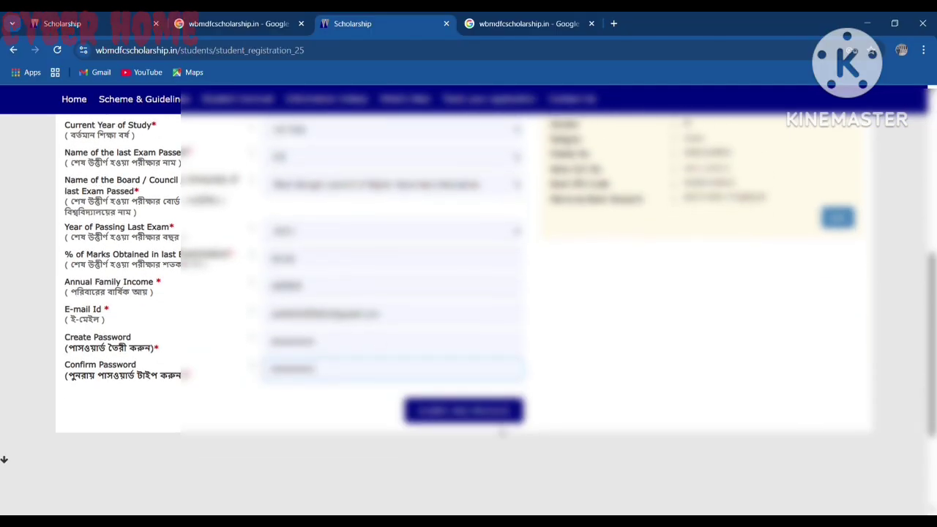
Submit the scheme eligibility form and confirm the Congratulations eligibility dialog
left_click(465, 414)
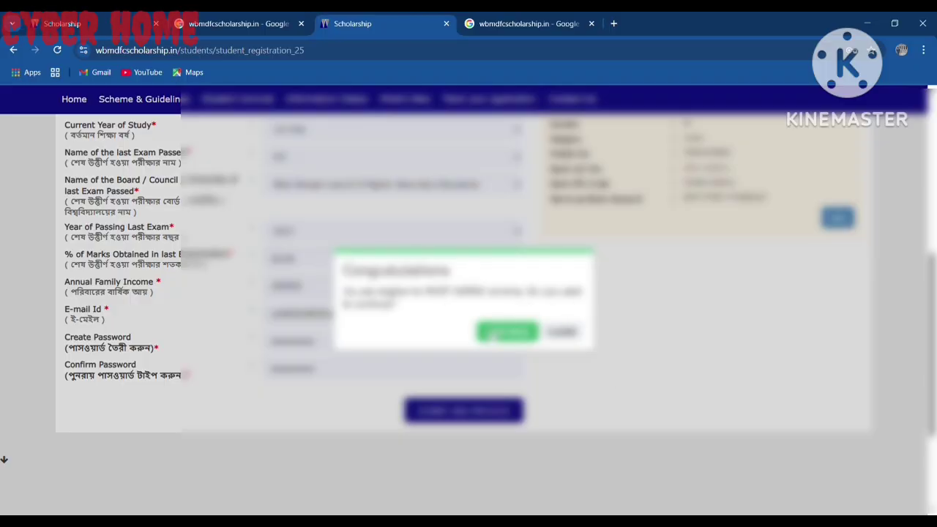
left_click(494, 333)
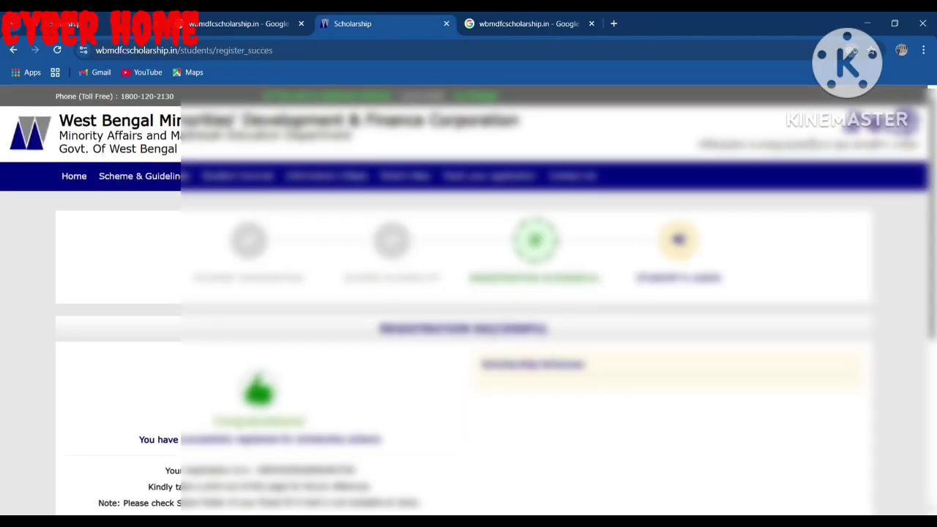
Scroll through the Registration Successful page to review the application ID
scroll(331, 363, "down", 2)
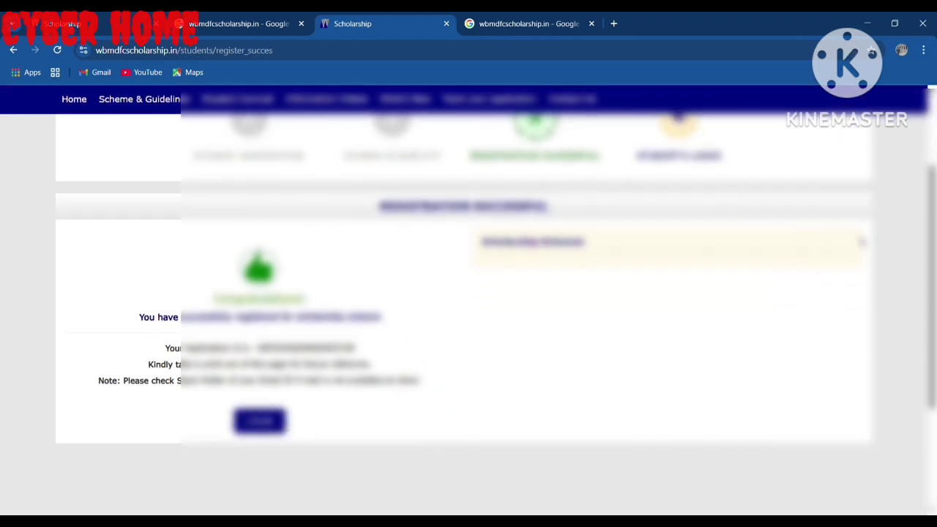
scroll(487, 333, "up", 3)
scroll(161, 406, "down", 1)
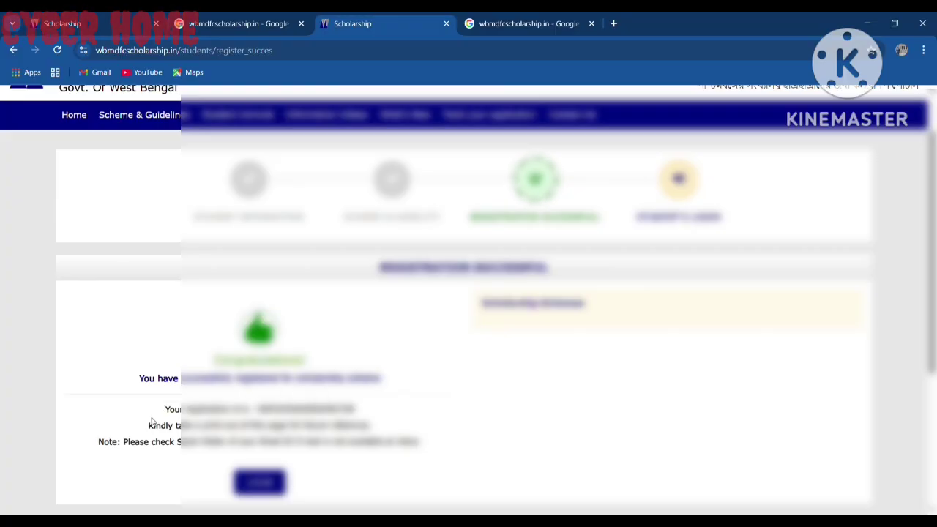
scroll(419, 443, "down", 2)
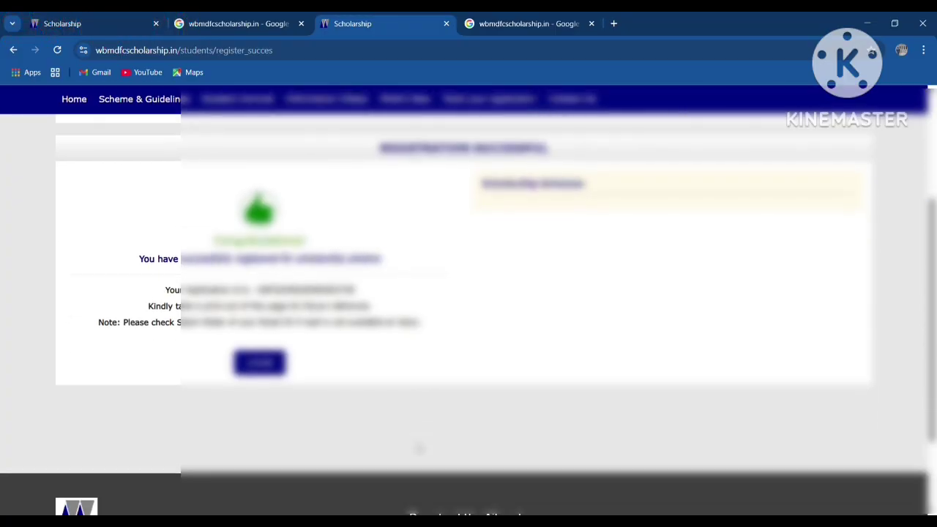
scroll(419, 449, "up", 1)
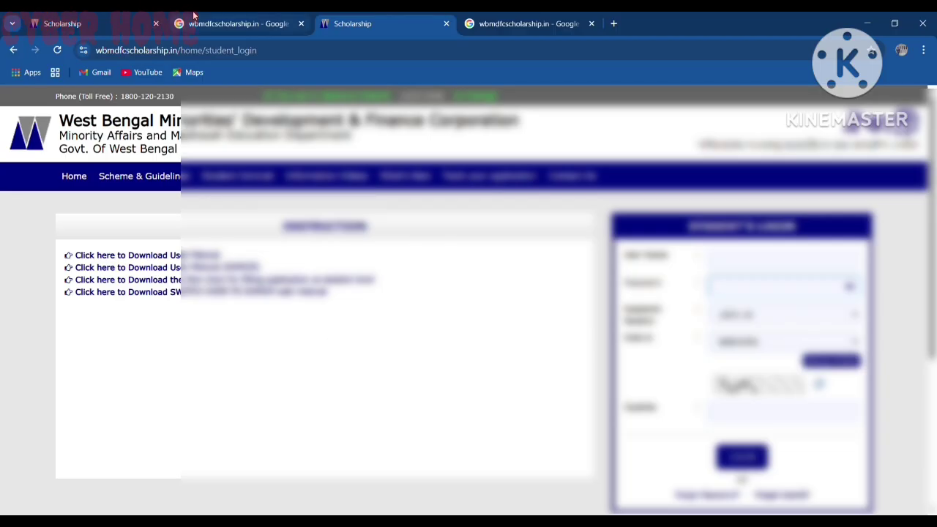
left_click(115, 25)
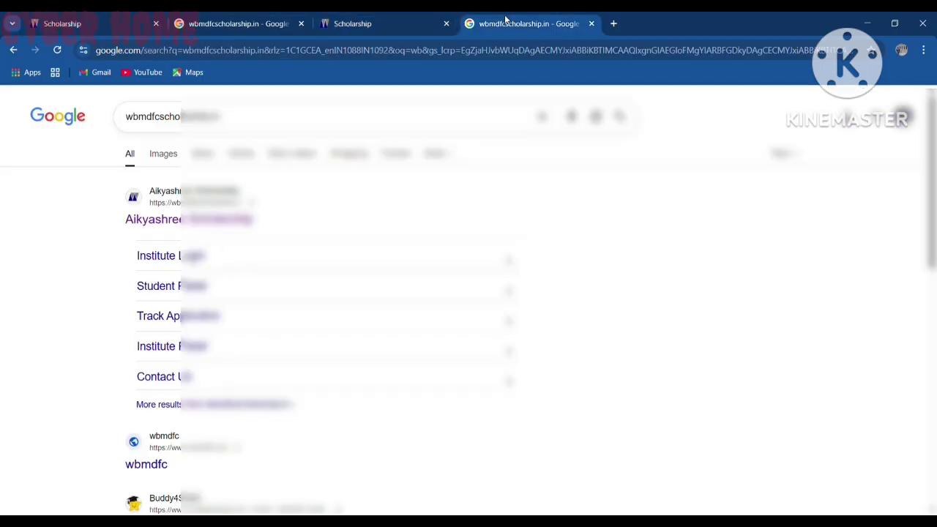
left_click(513, 23)
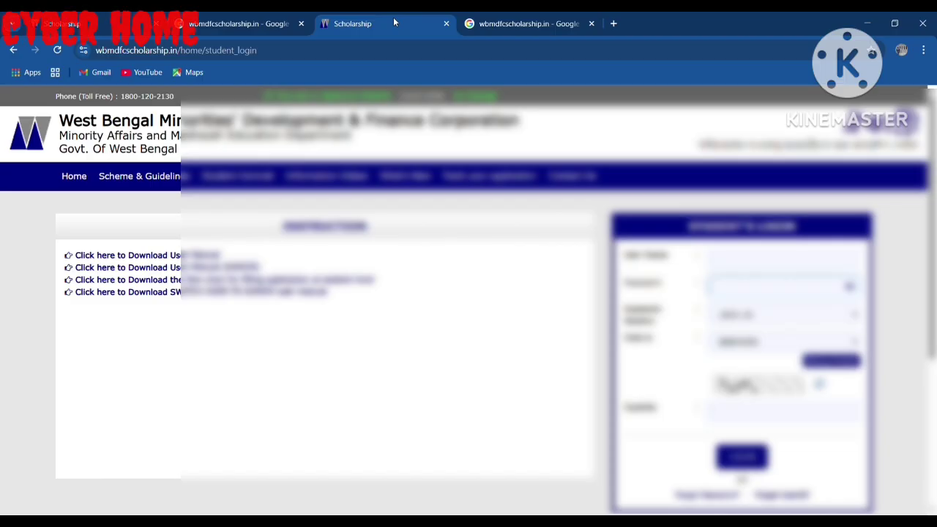